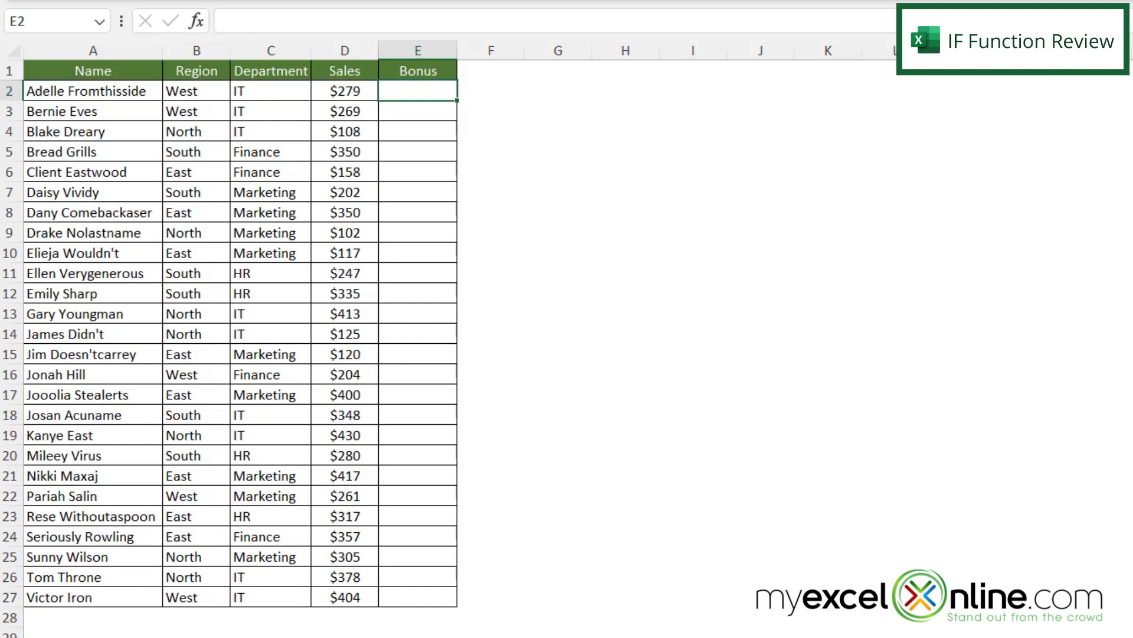
Enter =IF(D2>350,"Bonus","No Bonus") in cell E2 and fill the formula down the Bonus column to row 27.
type("=if(")
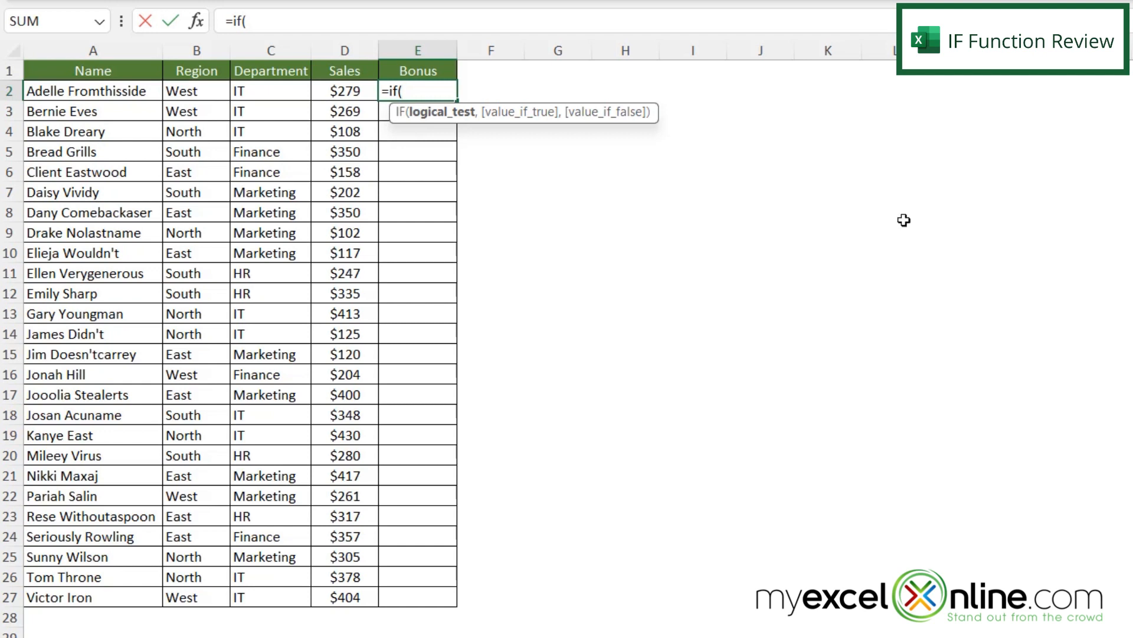
left_click(336, 90)
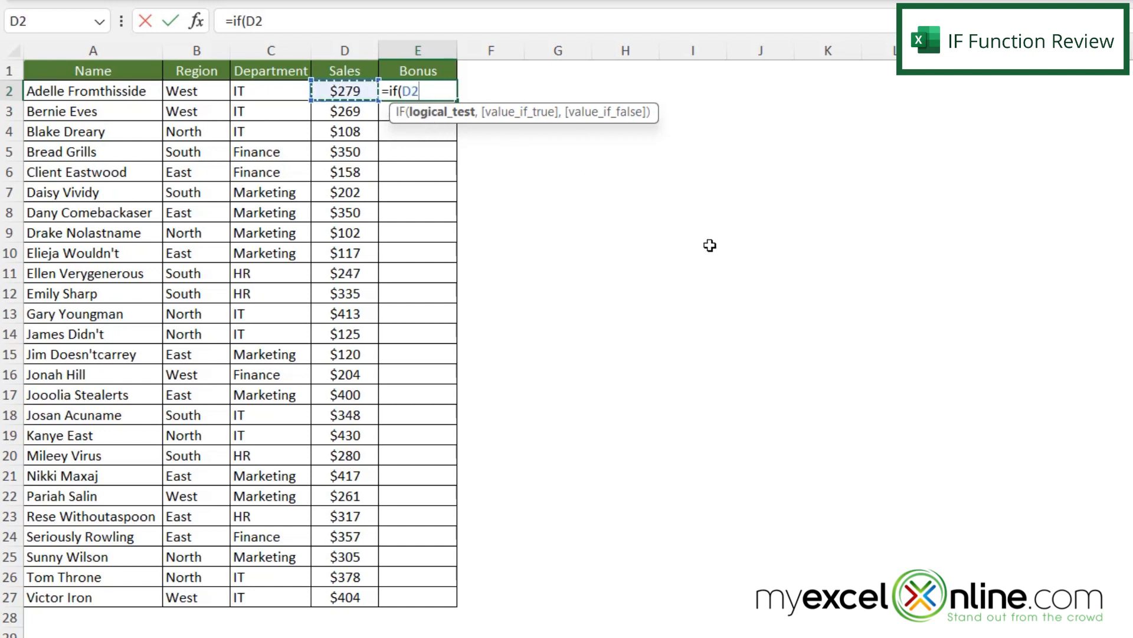
type(">3")
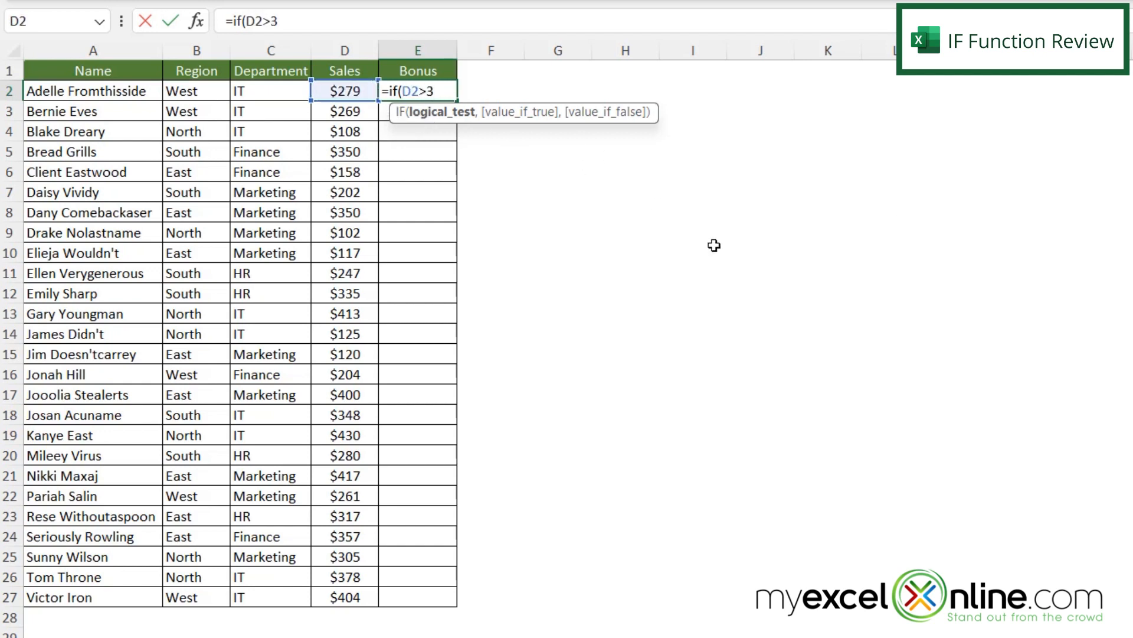
type("50,")
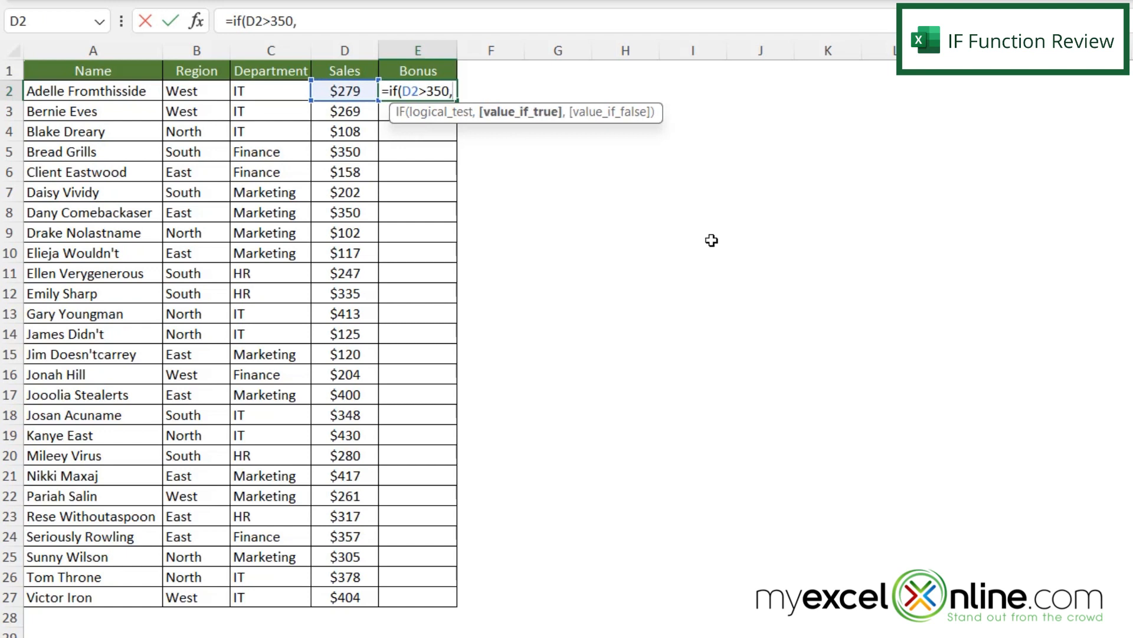
type("\"Bonus\"")
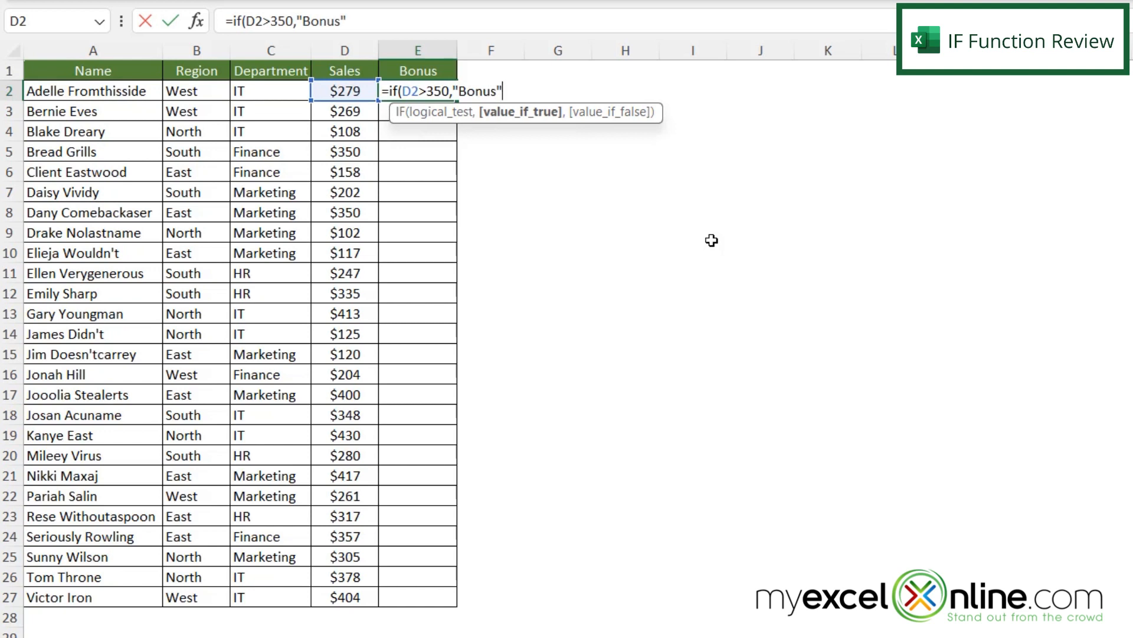
type(",")
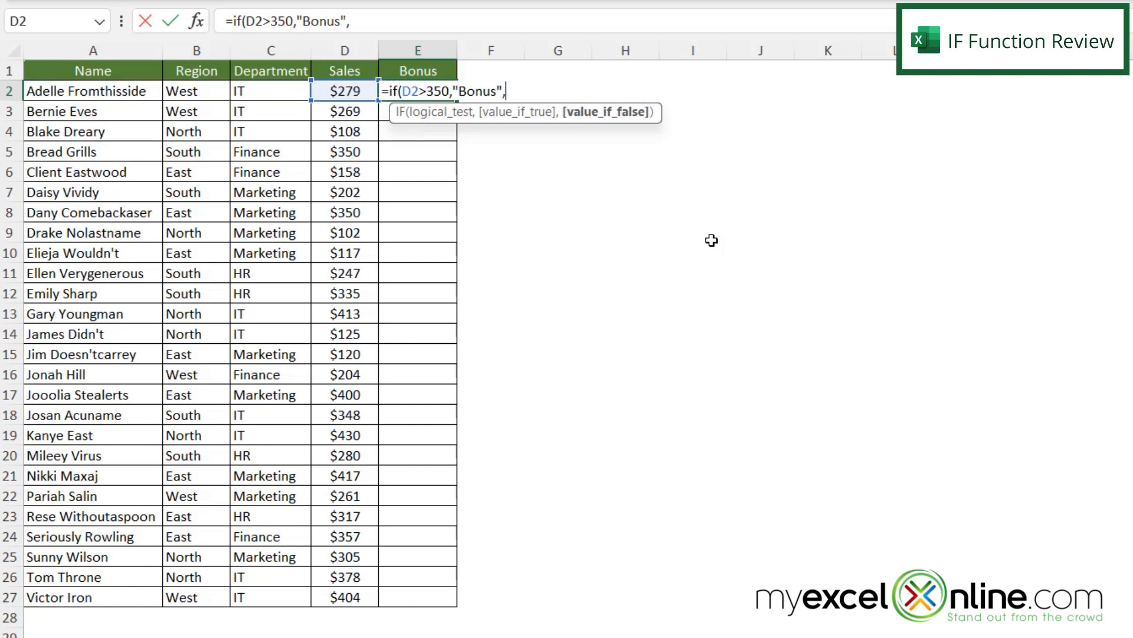
type("\"No Bonus\"")
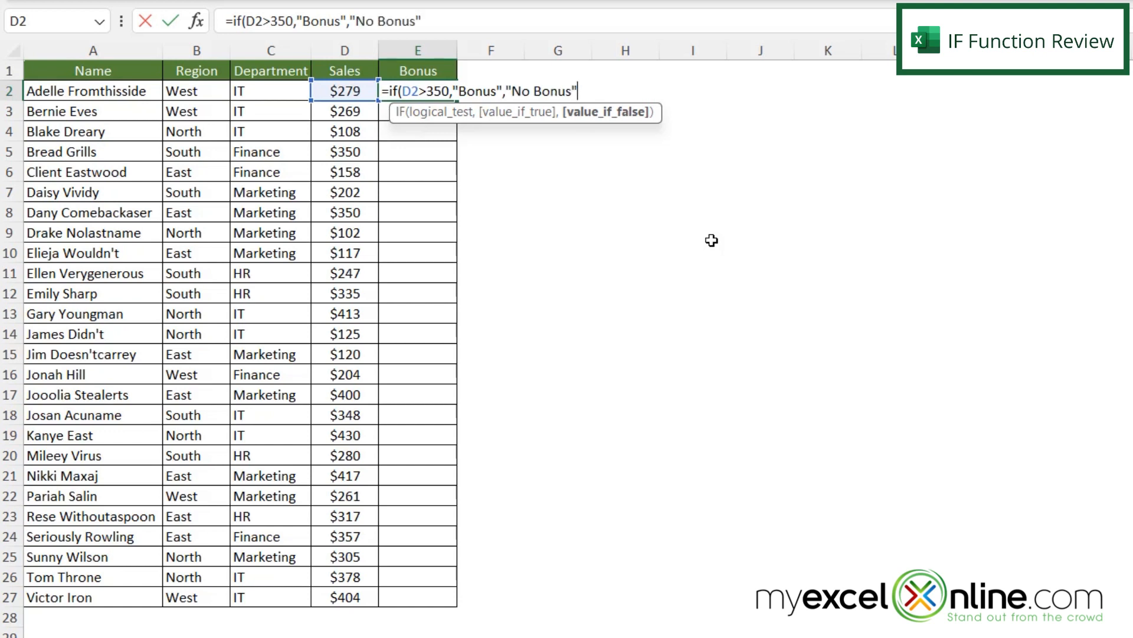
type(")")
key("Return")
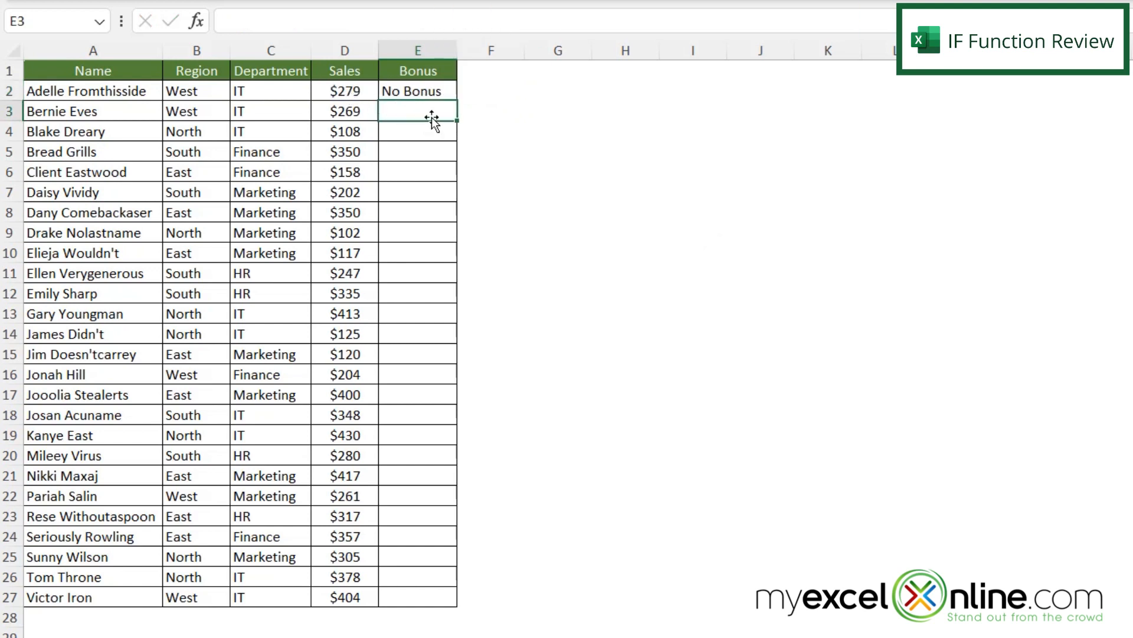
left_click(391, 91)
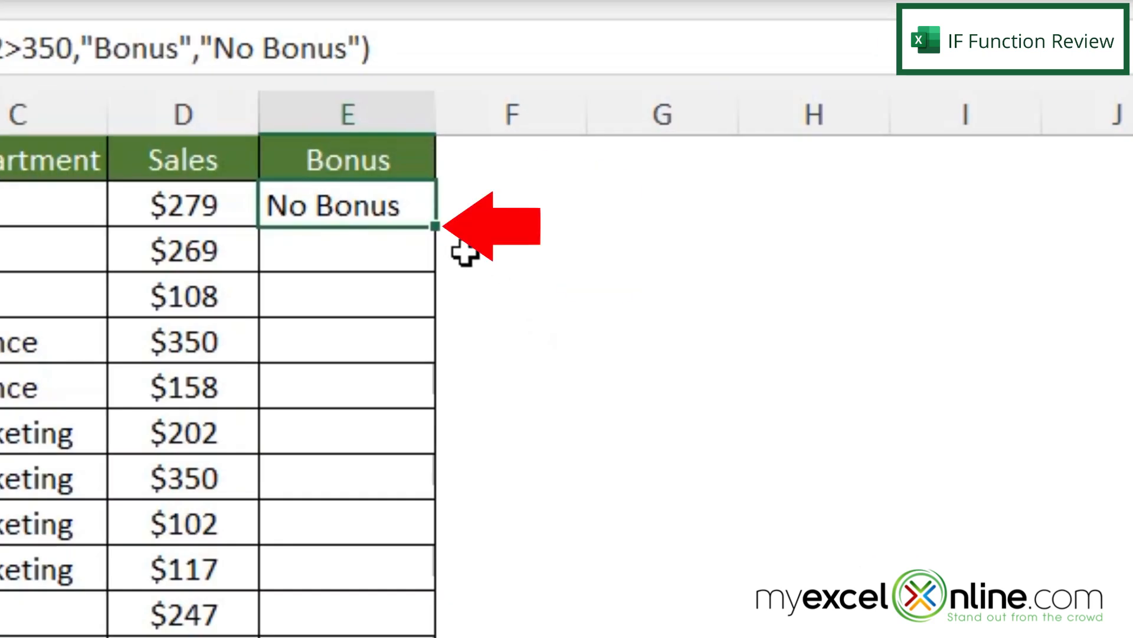
double_click(438, 226)
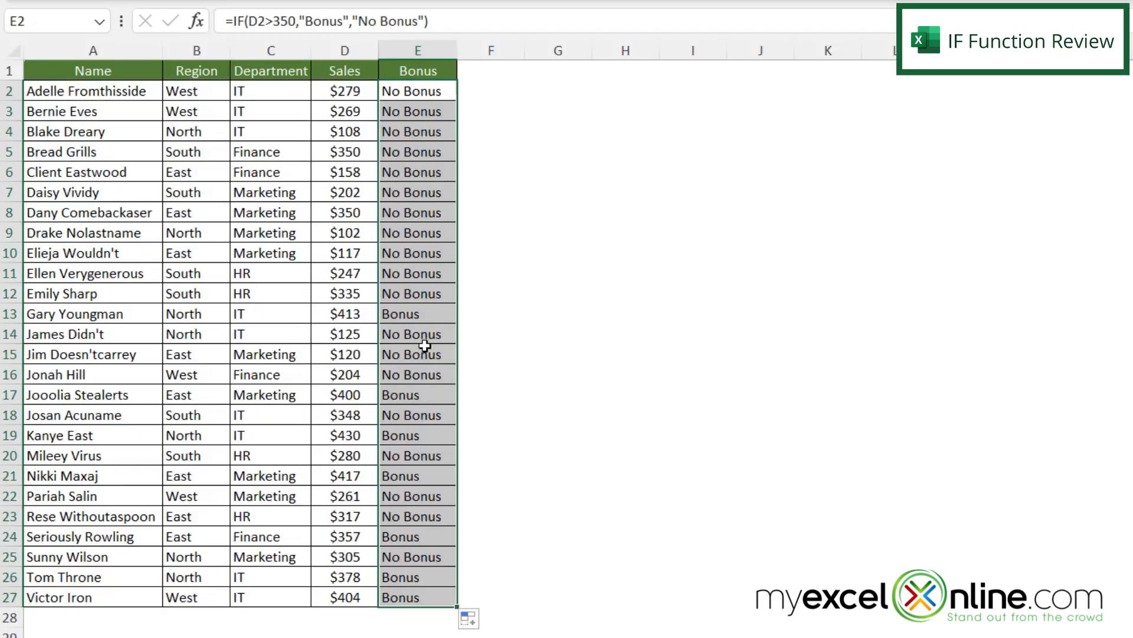
Review the Bonus column's formulas and results against the corresponding amounts in the Sales column.
left_click(411, 314)
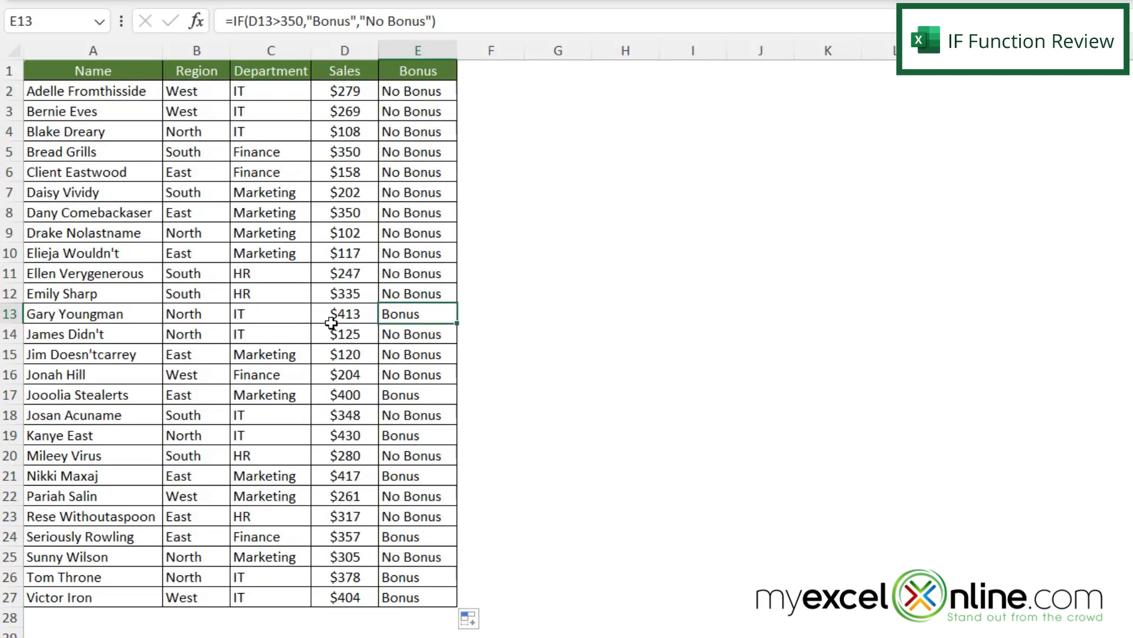
left_click(414, 396)
left_click(433, 435)
left_click(442, 477)
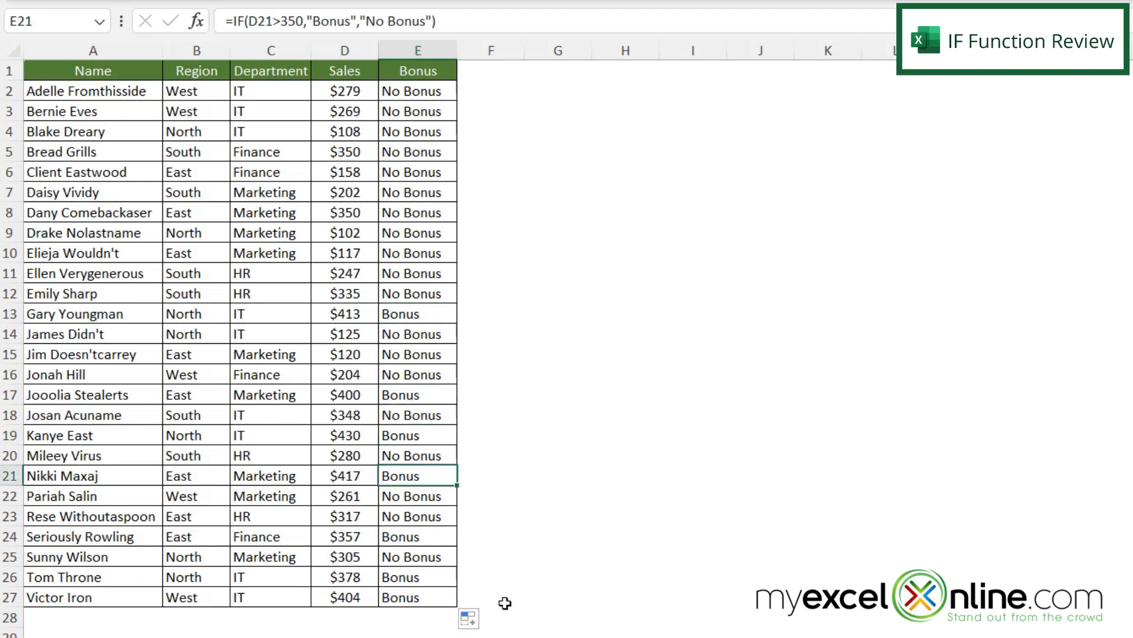
left_click(412, 93)
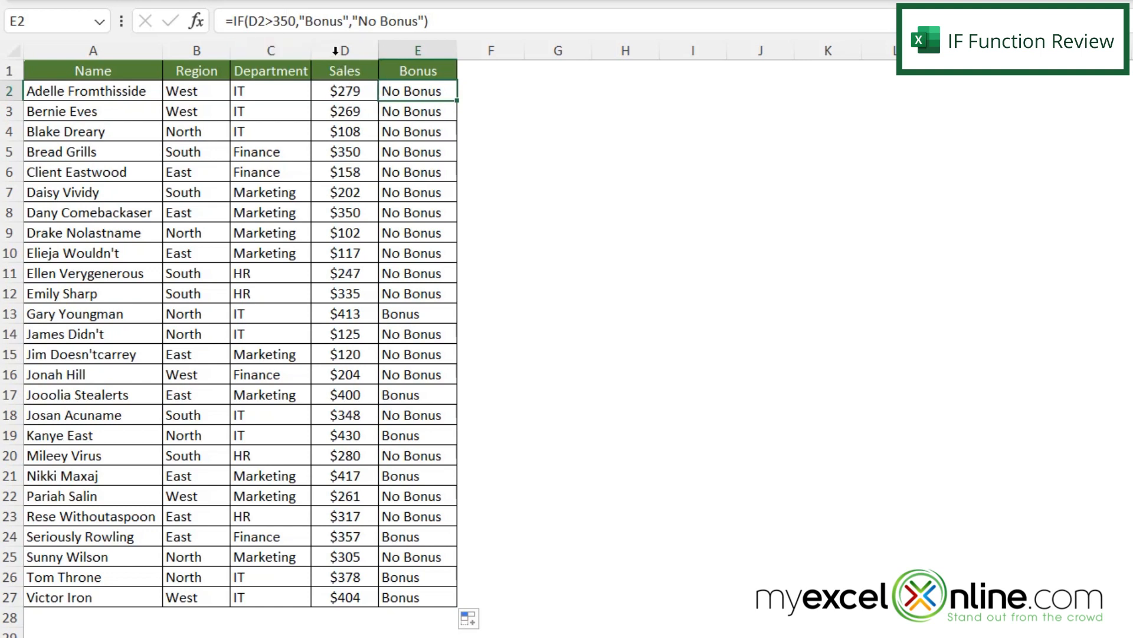
left_click(333, 52)
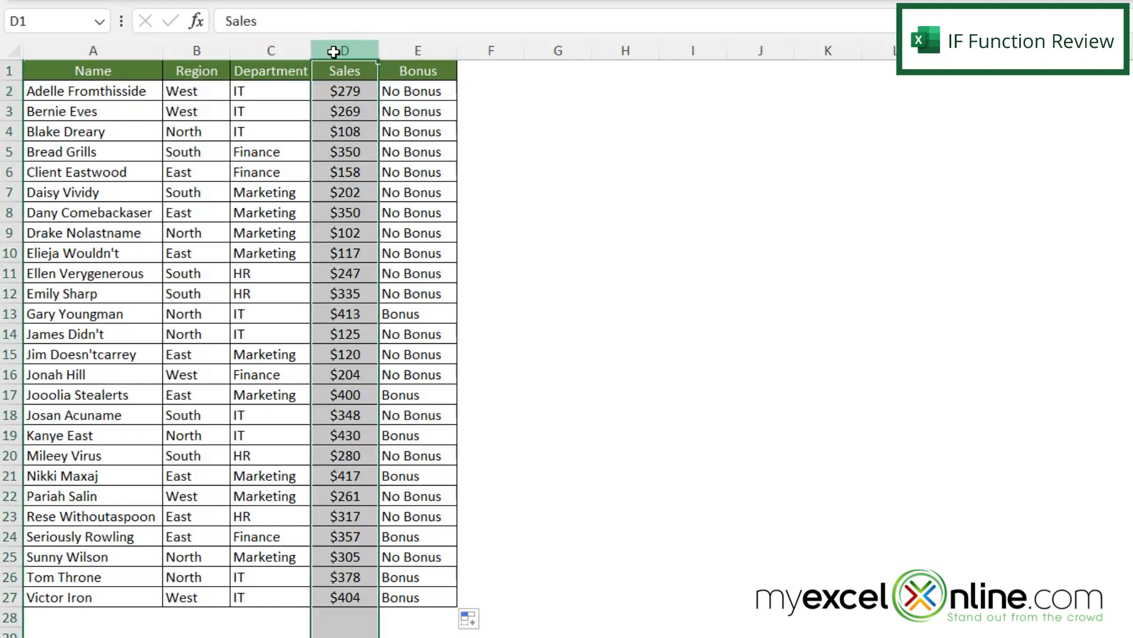
left_click(421, 93)
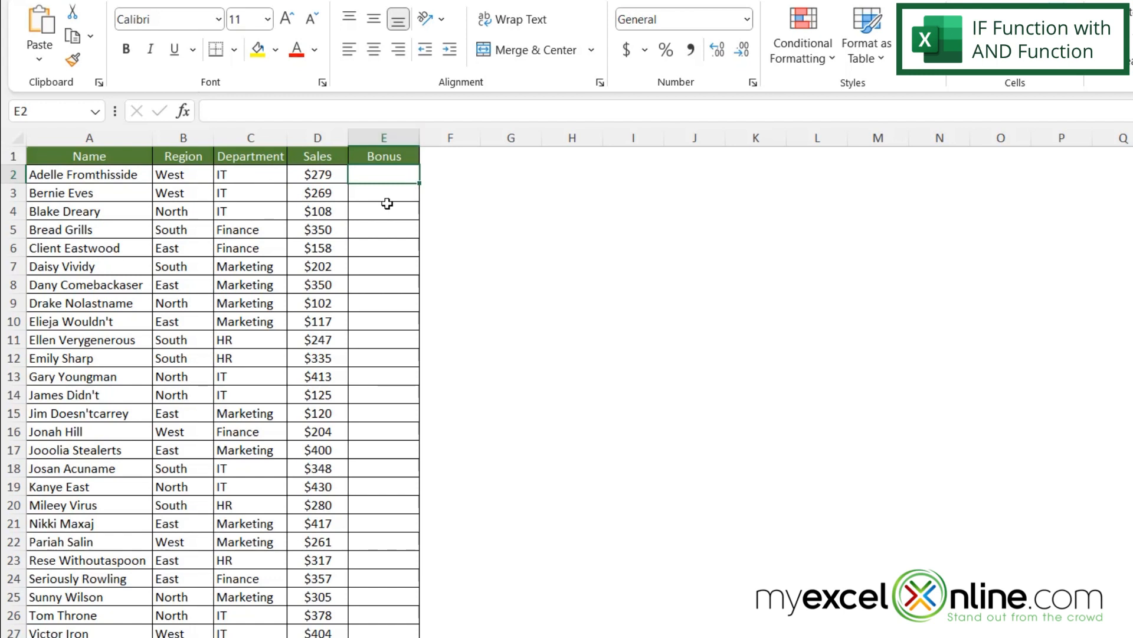
Enter =AND(D2>350,C2="IT") in cell G2 and fill the formula down column G through row 27.
left_click(510, 178)
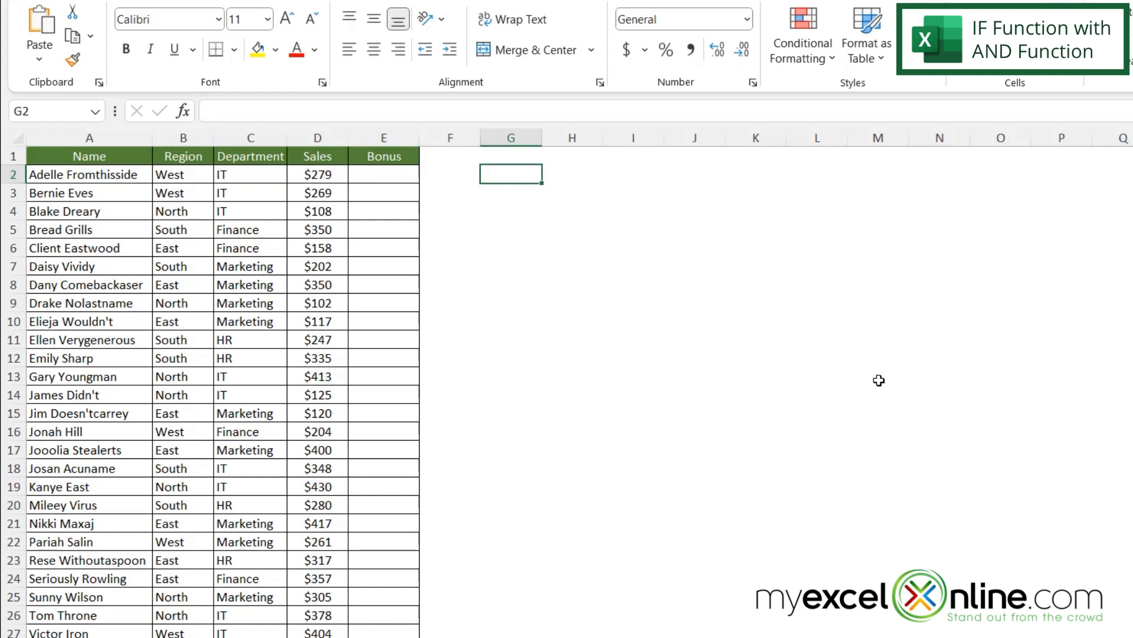
type("=and")
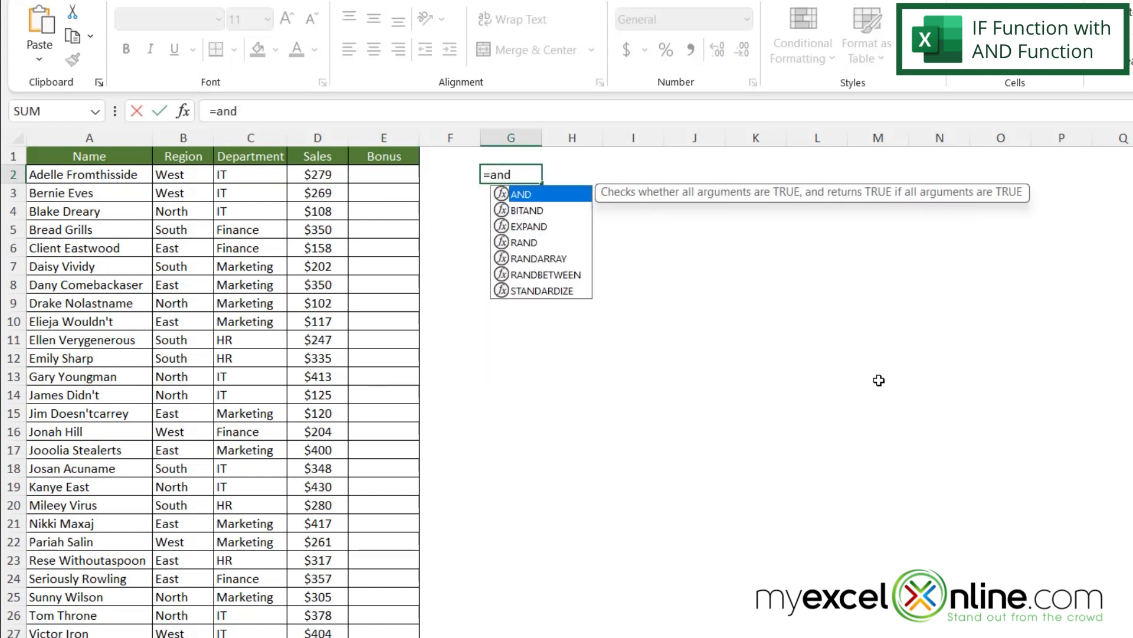
type("(")
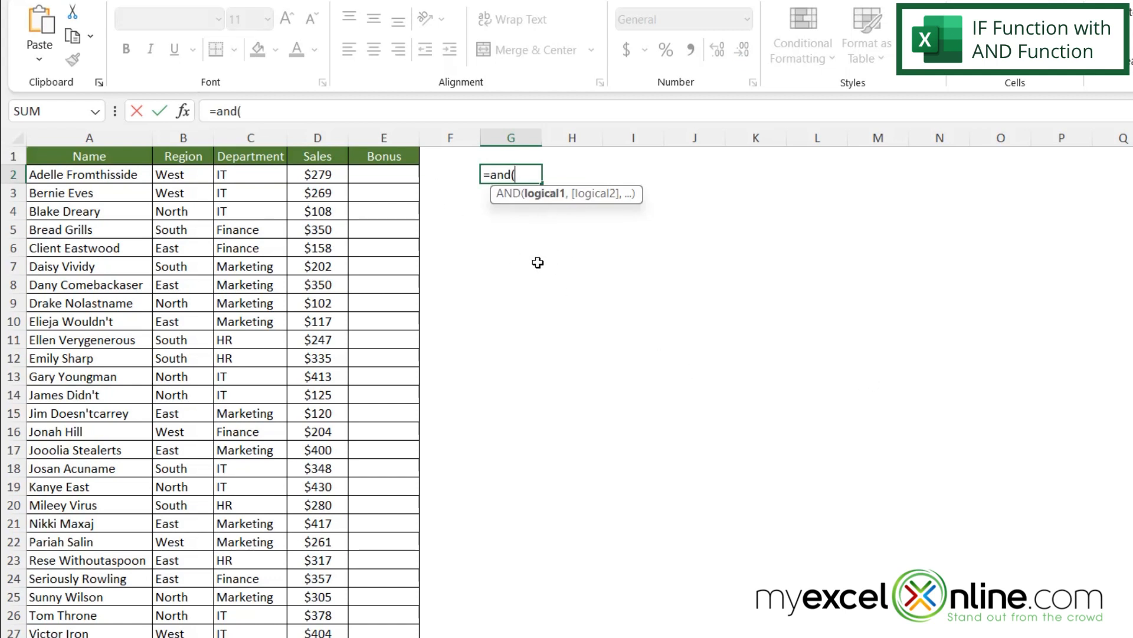
left_click(305, 172)
type(">3")
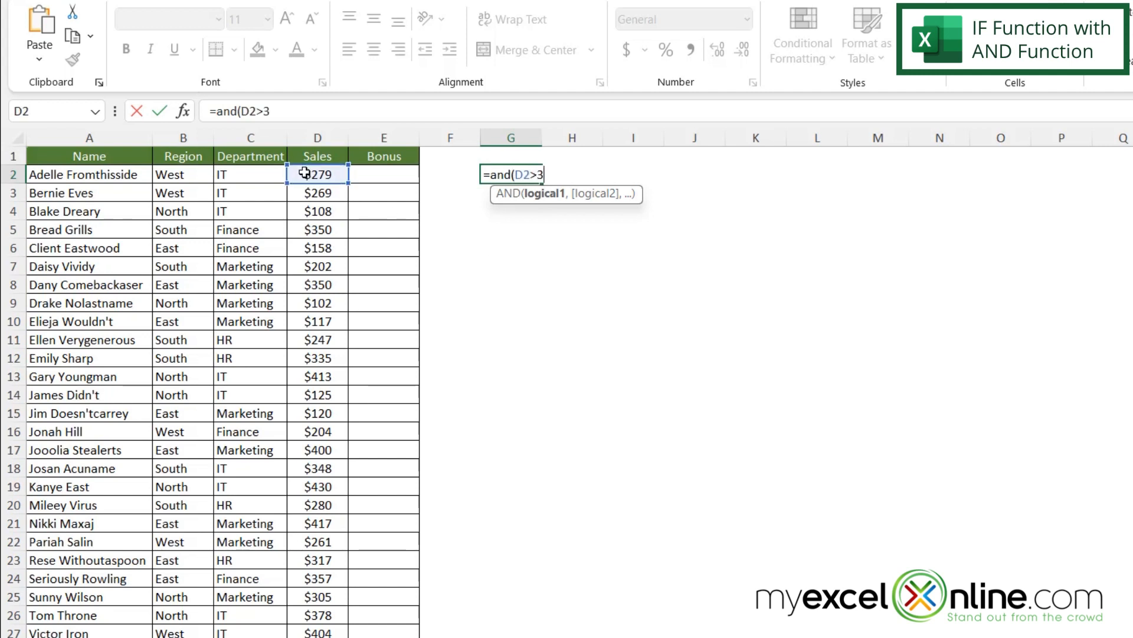
type("50,")
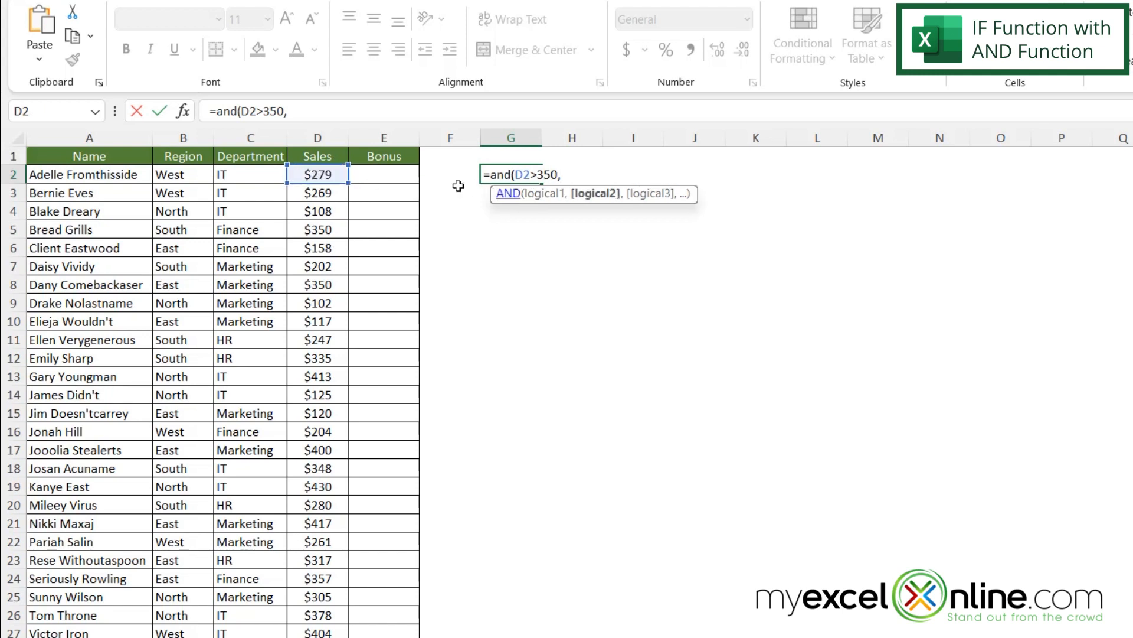
left_click(232, 174)
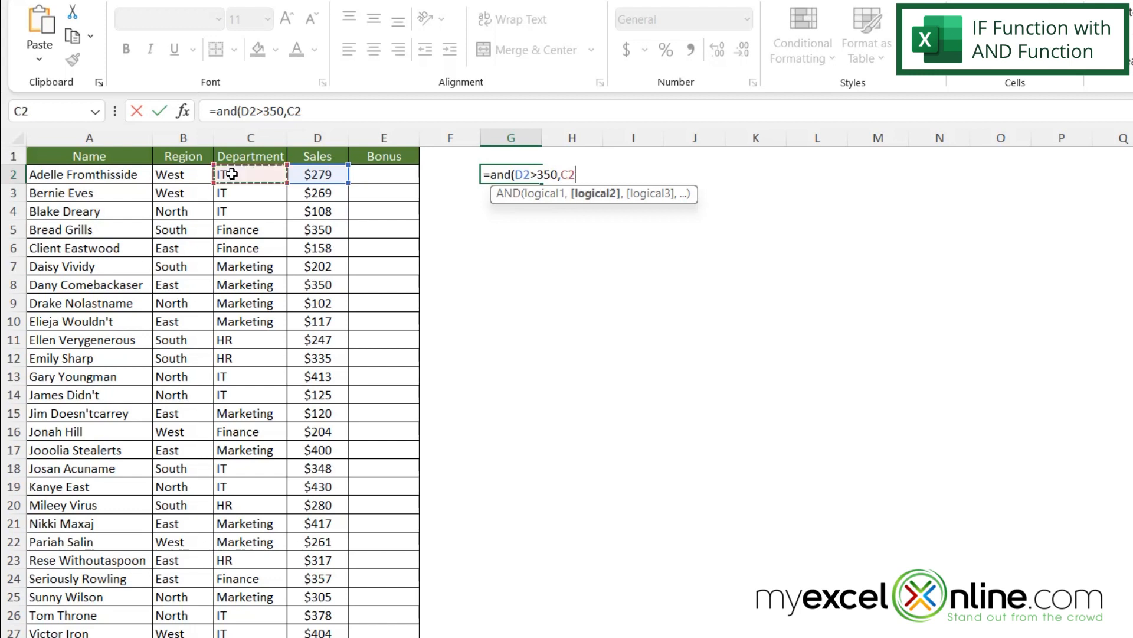
type("=")
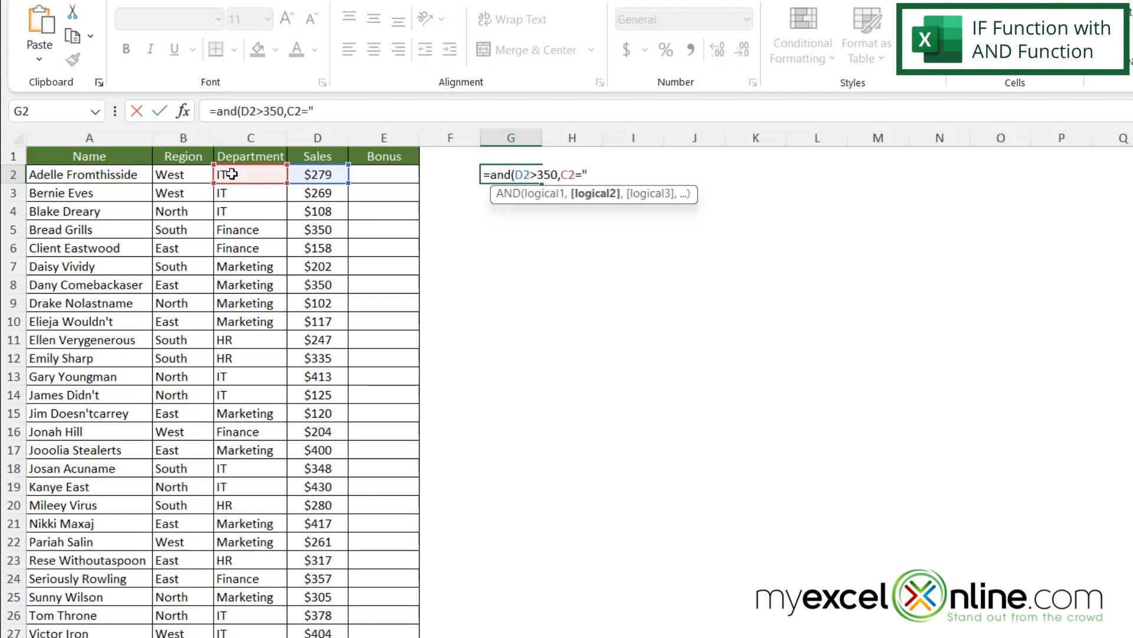
type("\"IT\")")
key("Return")
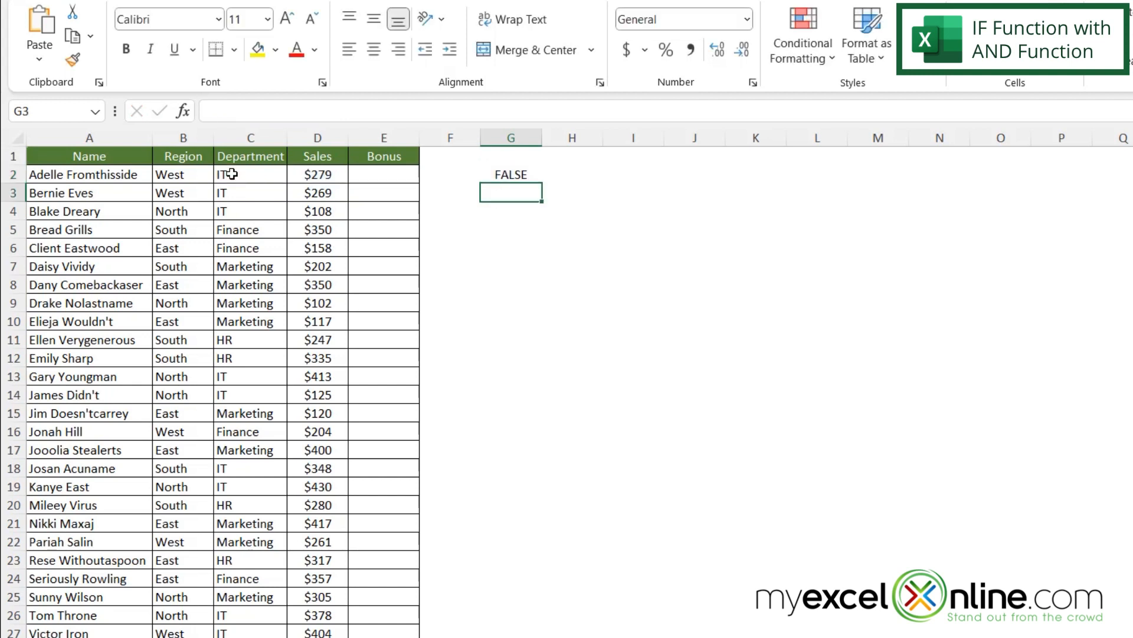
left_click(513, 171)
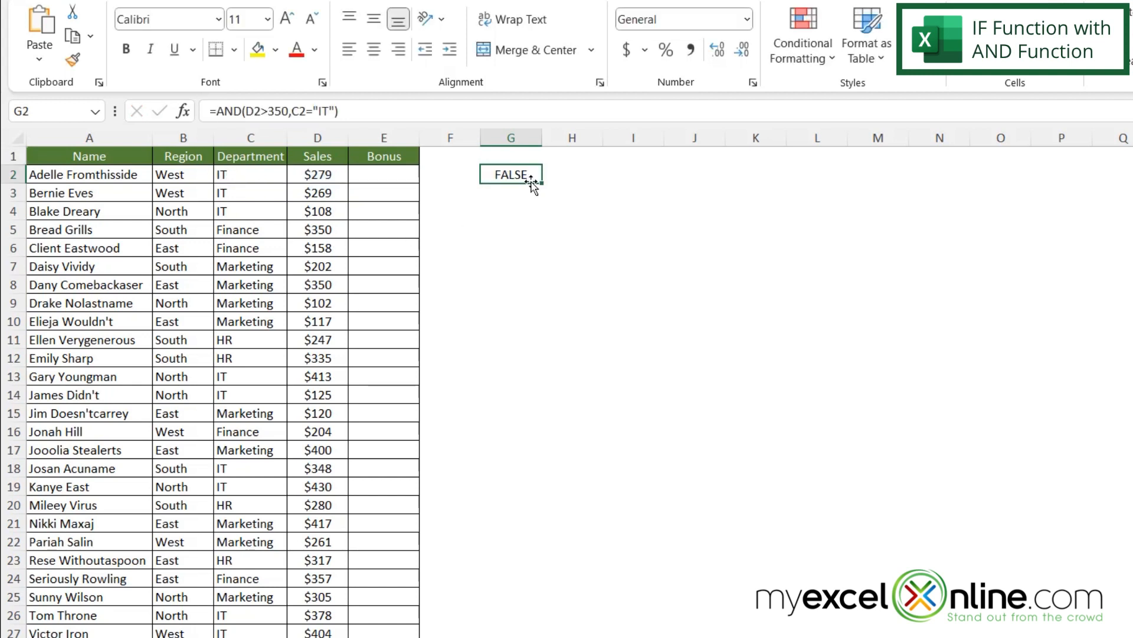
left_click_drag(538, 183, 489, 636)
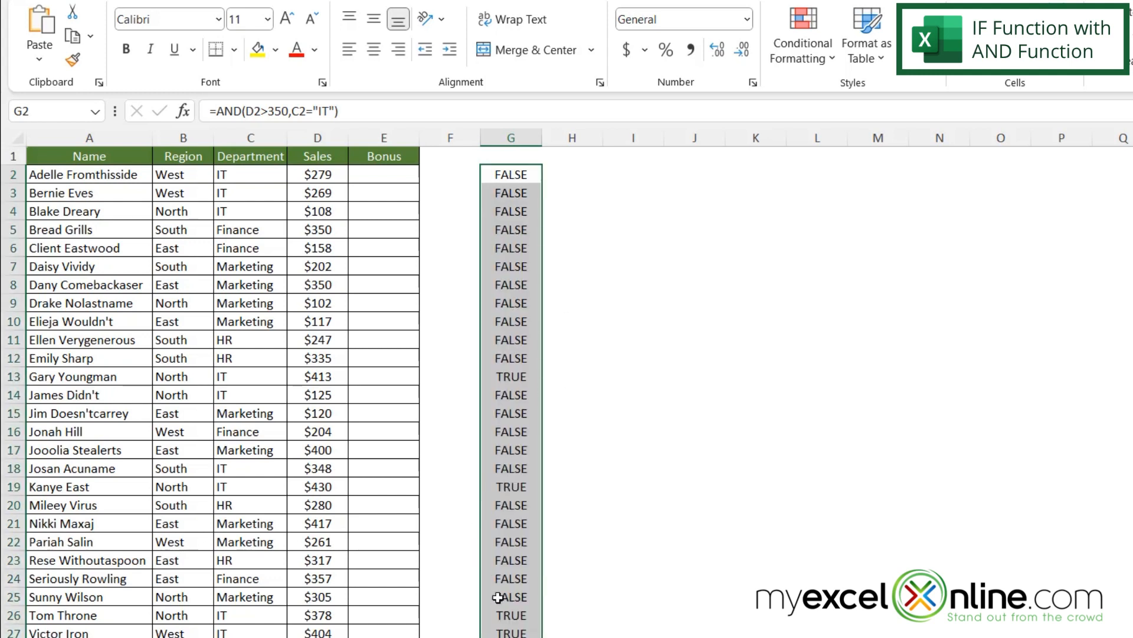
Check the AND results in column G against each row's department and sales amount.
left_click(522, 377)
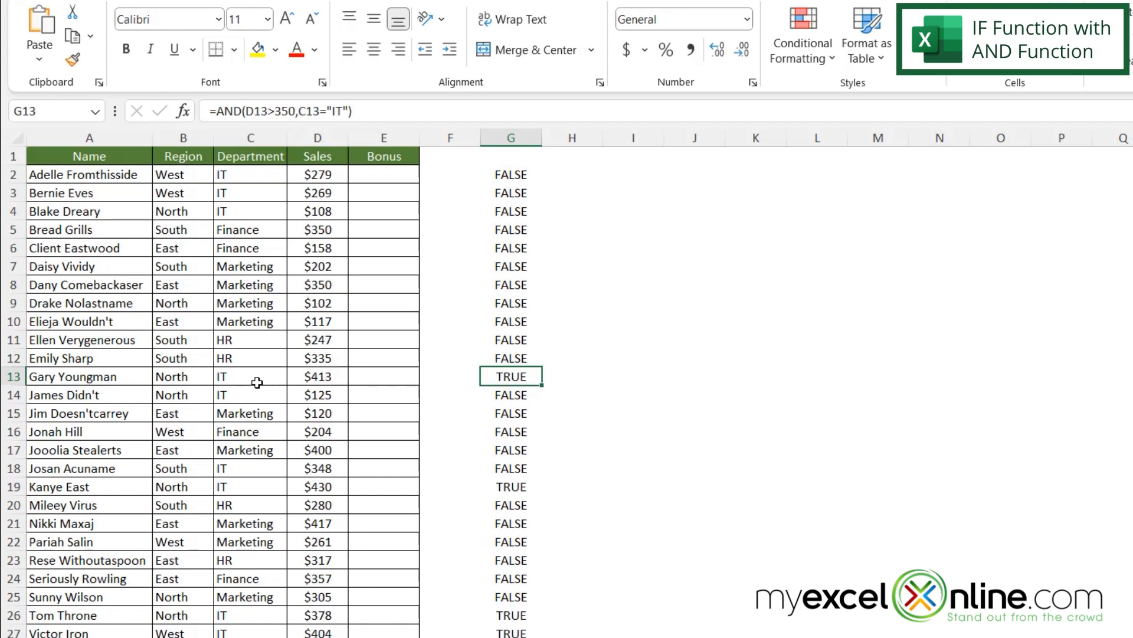
left_click(514, 487)
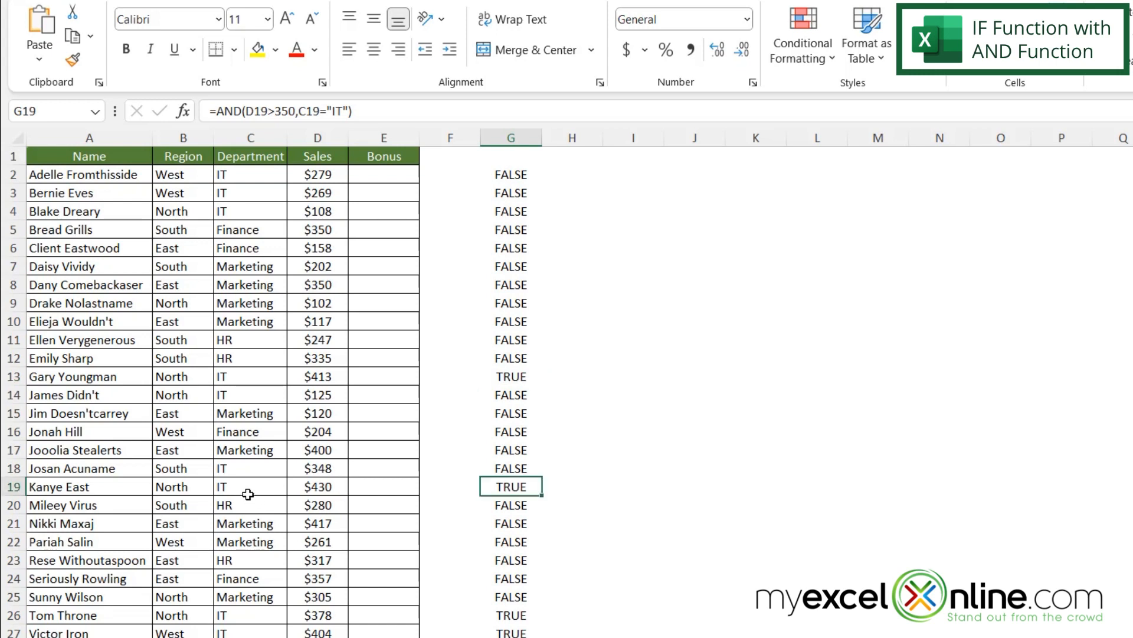
left_click(505, 614)
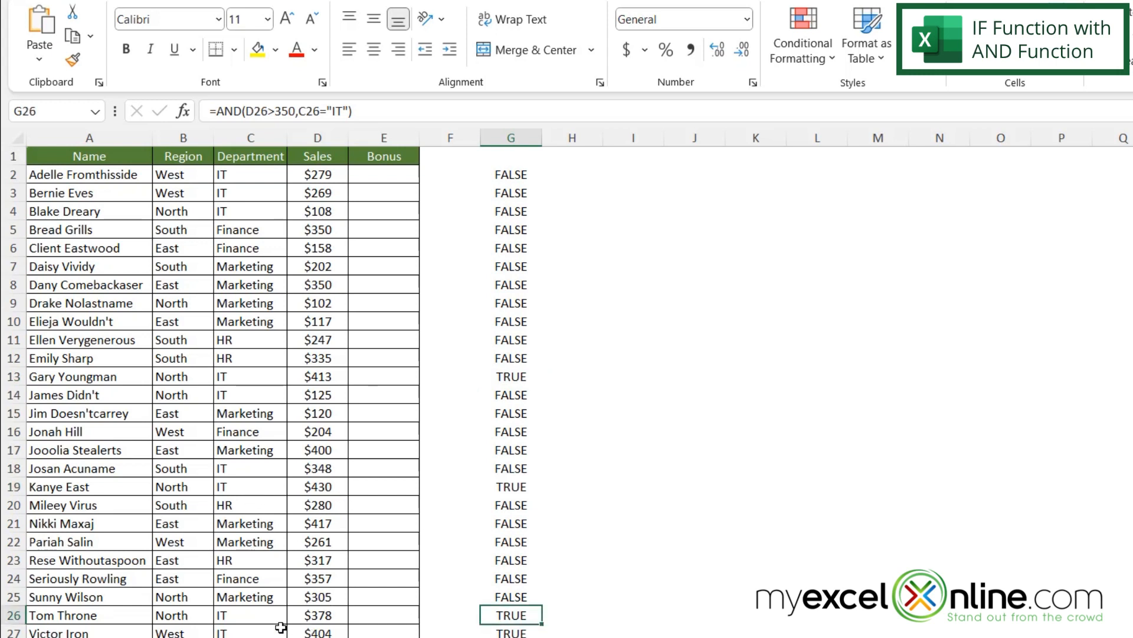
left_click(331, 452)
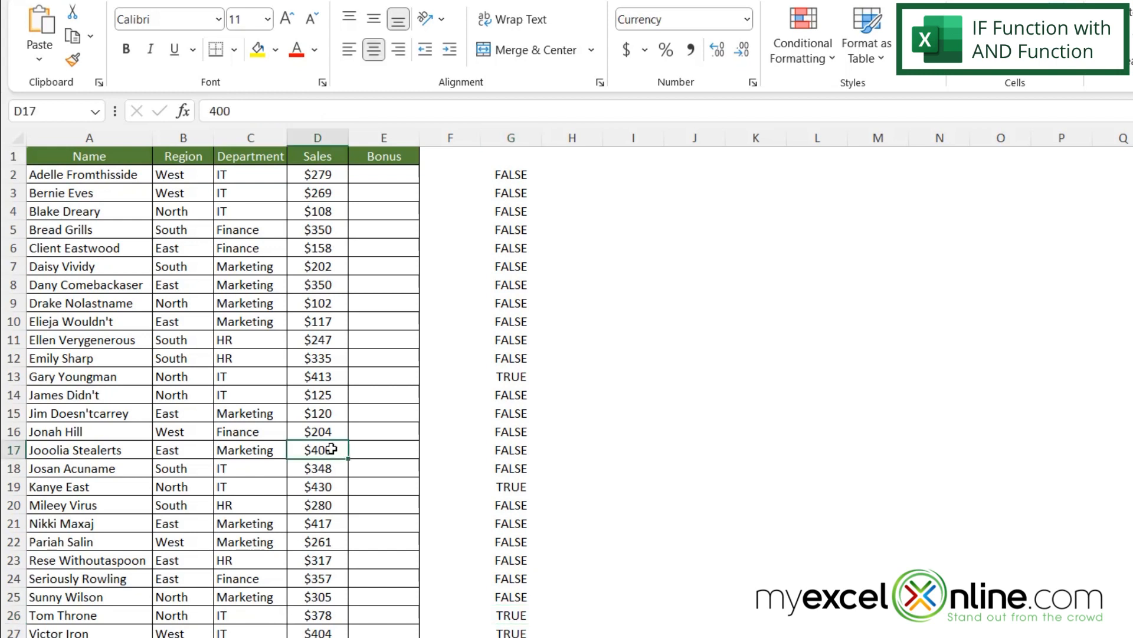
left_click(270, 453)
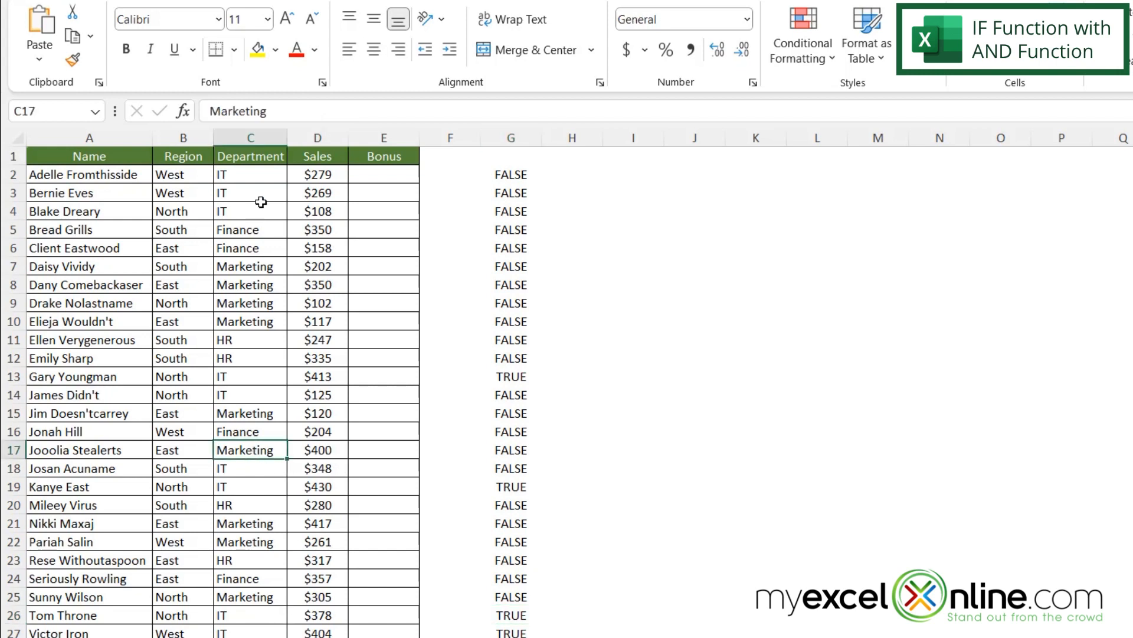
left_click(236, 175)
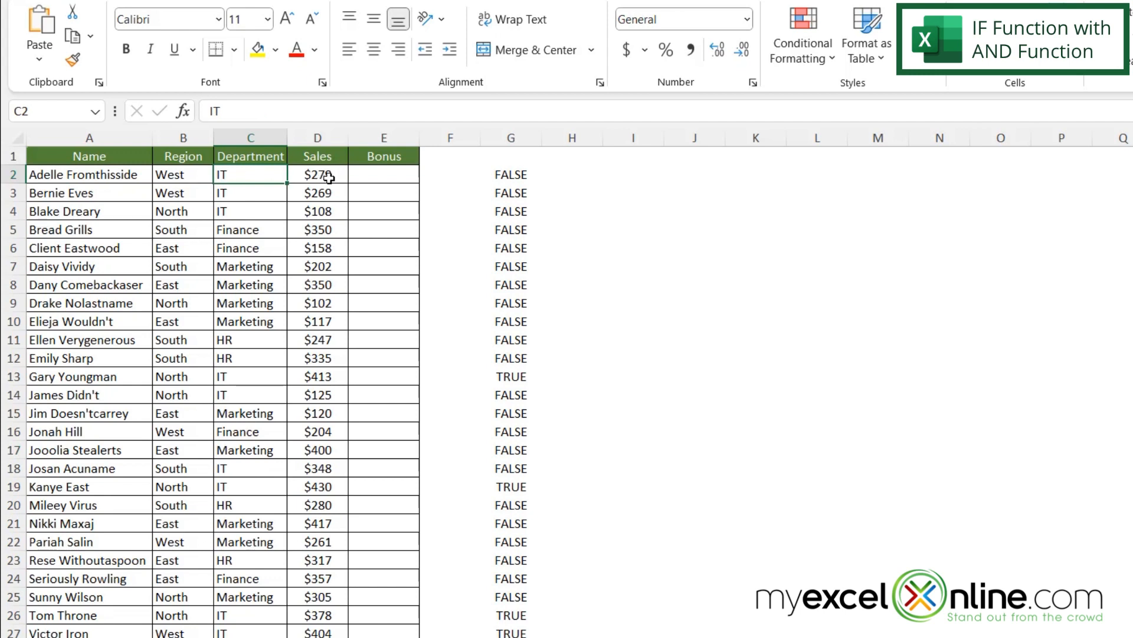
Copy the AND(D2>350,C2="IT") expression from G2 without its equals sign, leave the formula unedited, and select E2.
left_click(520, 175)
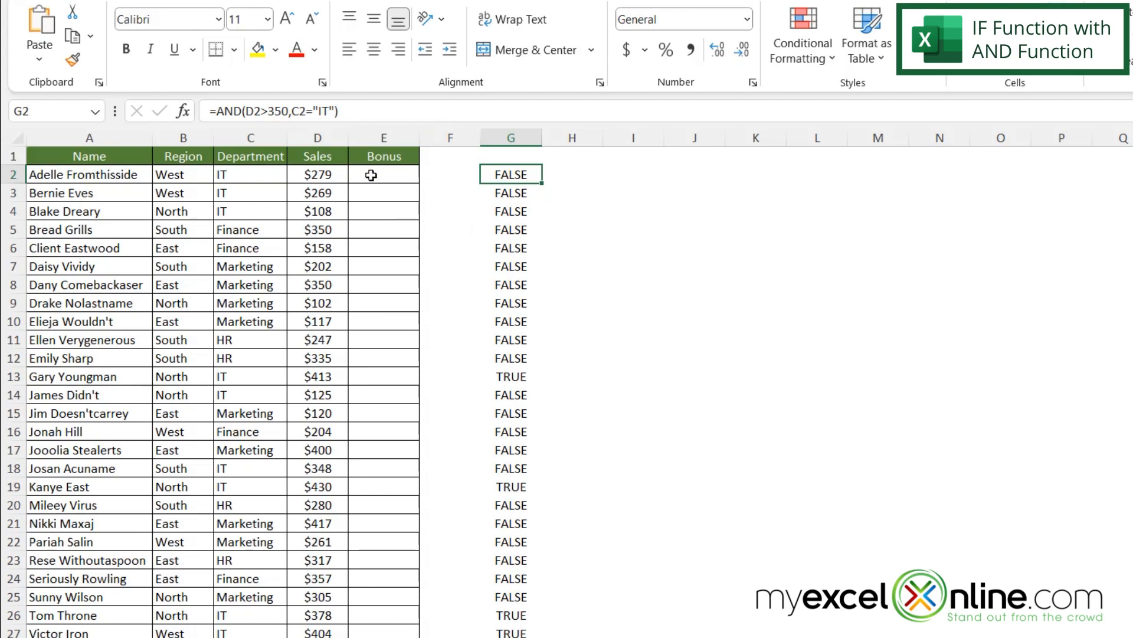
left_click_drag(340, 111, 217, 122)
right_click(254, 111)
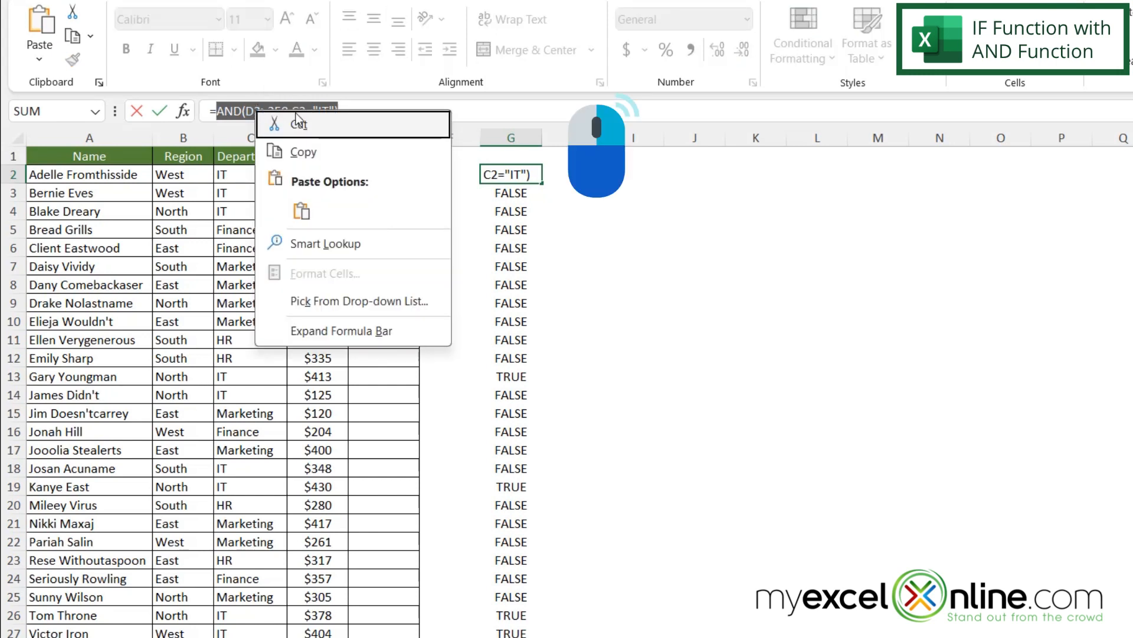
left_click(303, 152)
key("Escape")
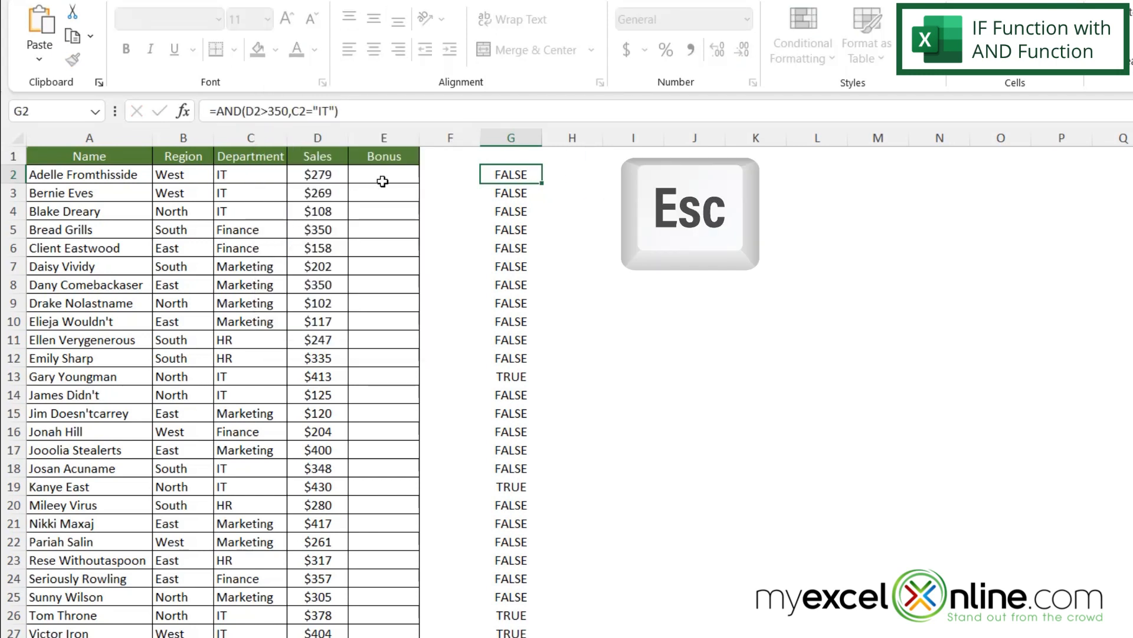
left_click(387, 175)
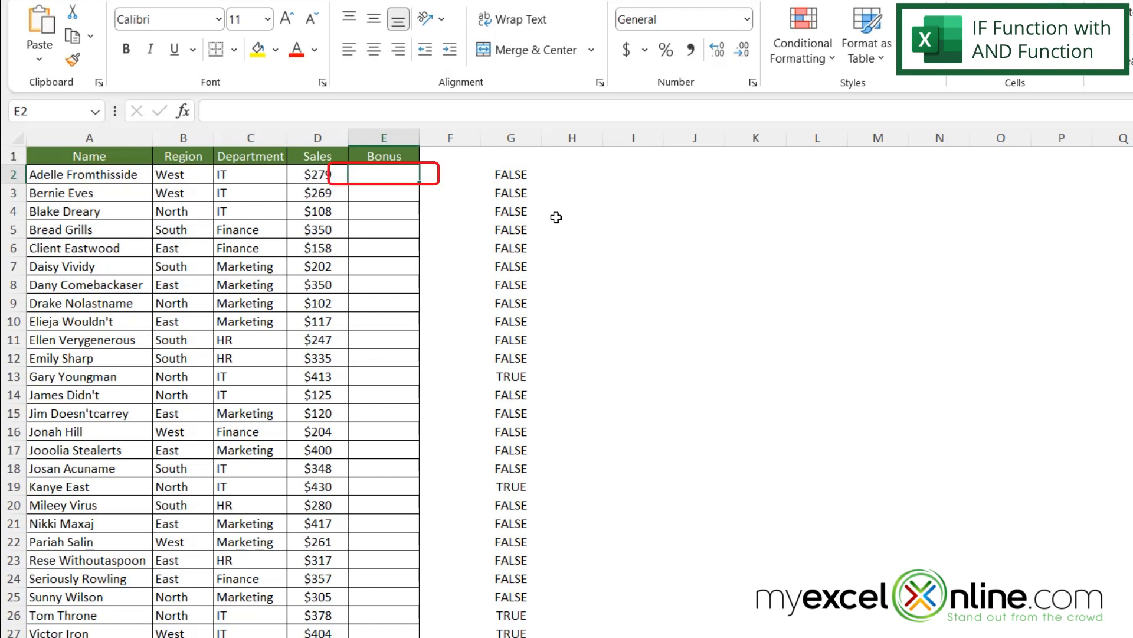
Enter =IF(AND(D2>350,C2="IT"),"Bonus","No Bonus") in cell E2, reusing the copied AND expression as the logical test.
type("=if")
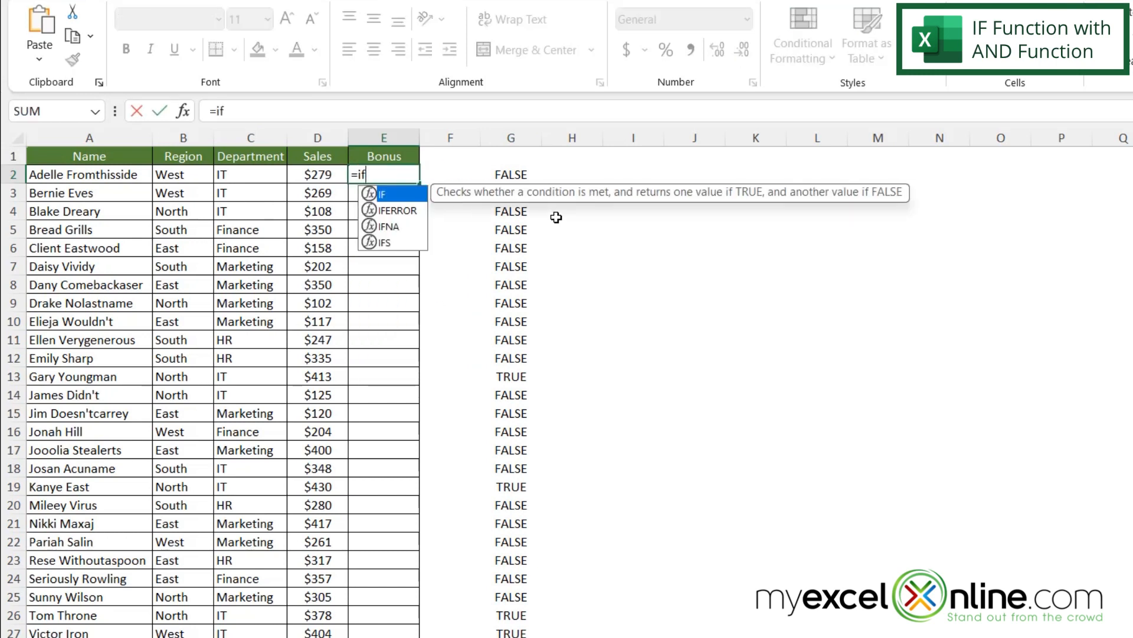
type("(")
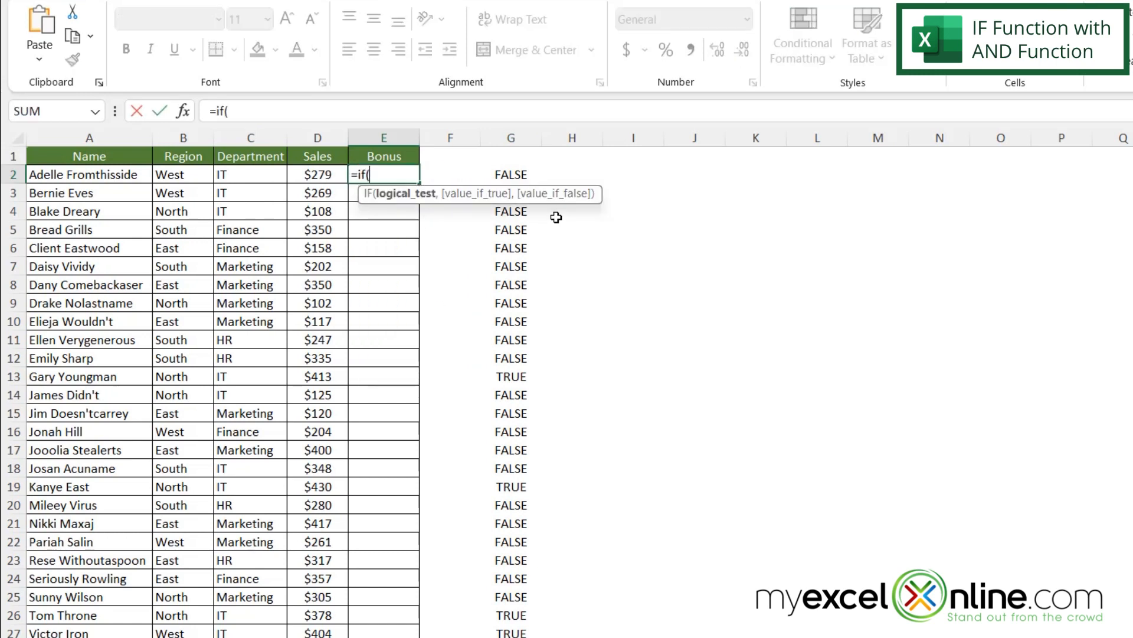
key("ctrl+v")
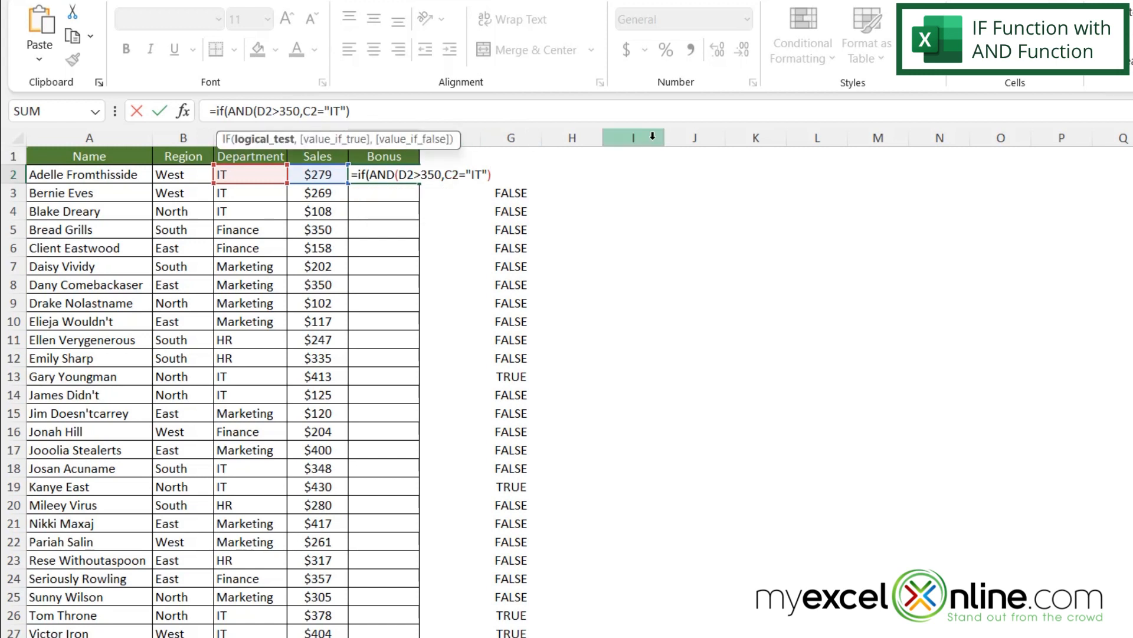
type(",")
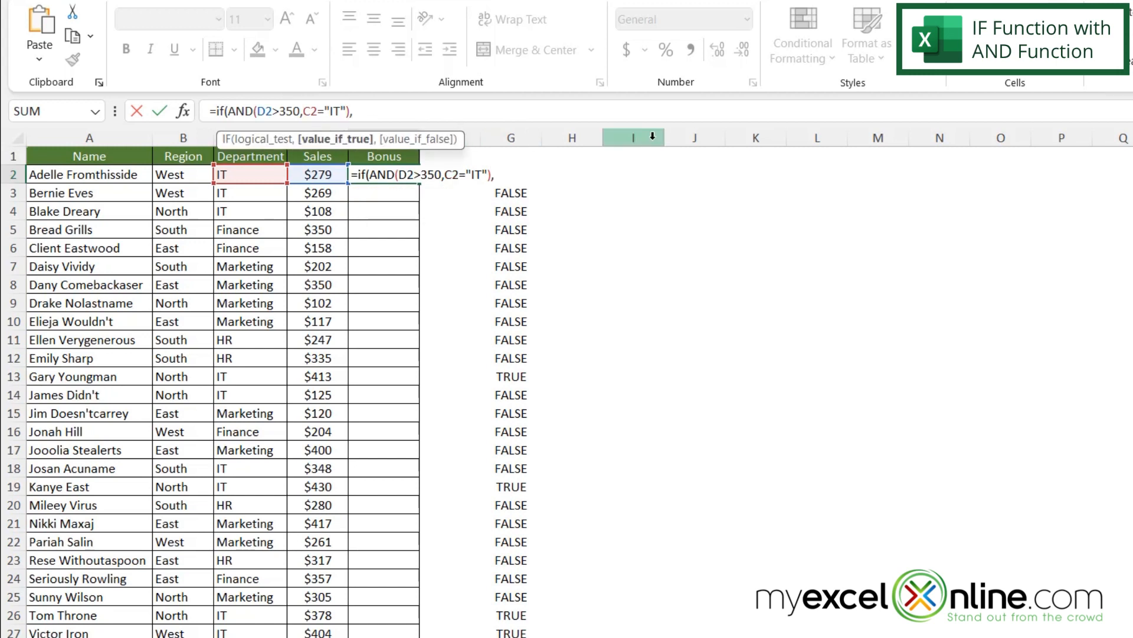
type("\"Bonus\"")
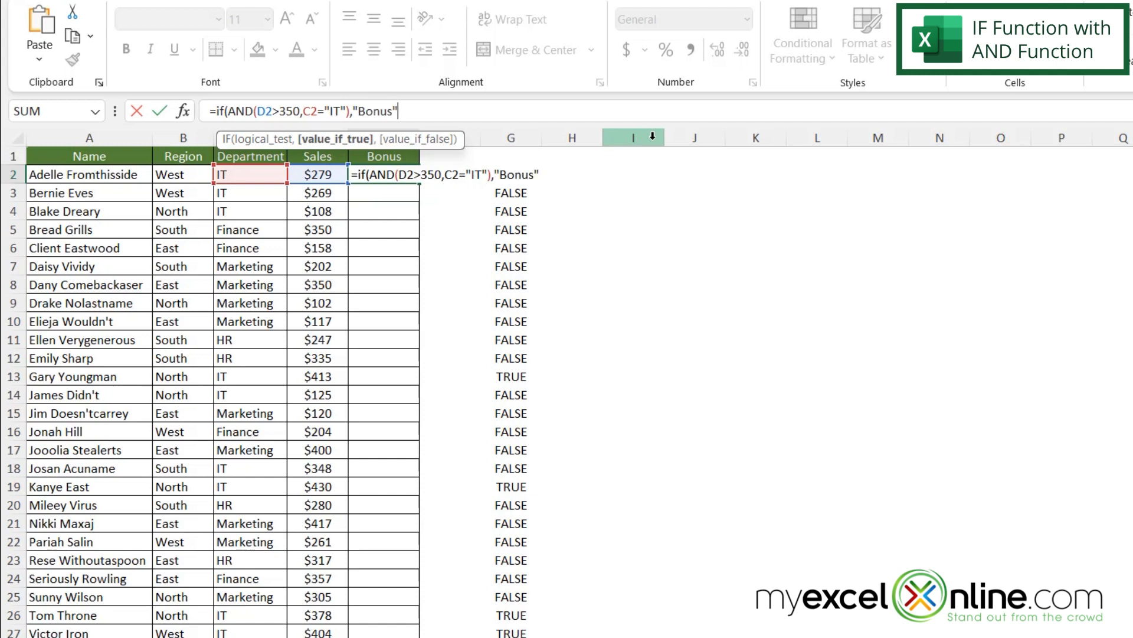
type(",")
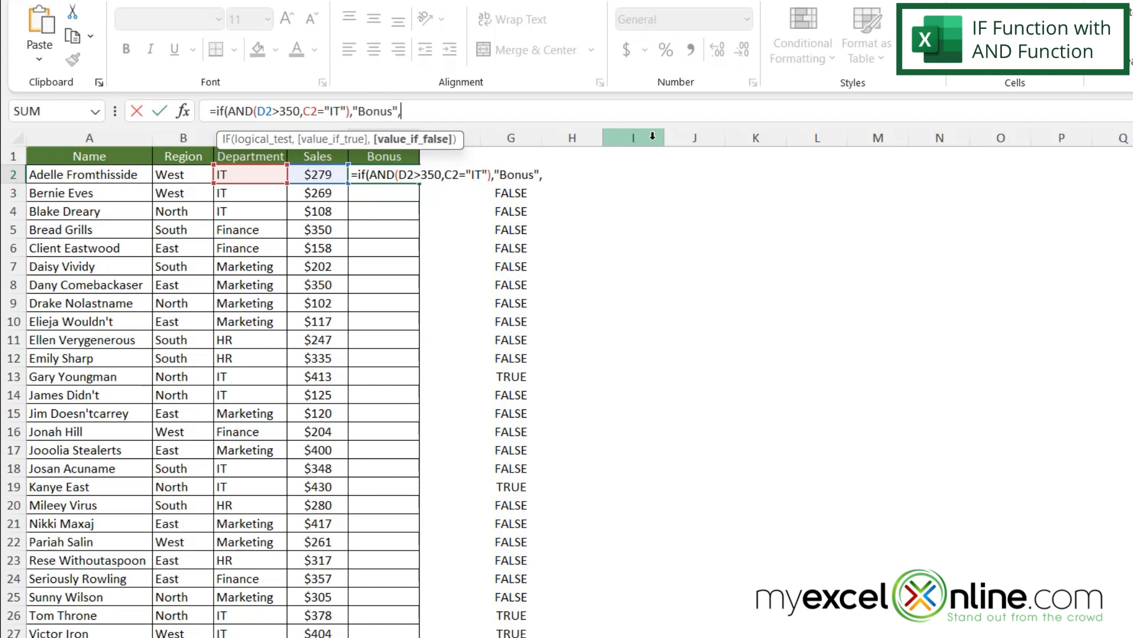
type("\"No Bonus")
type("\")")
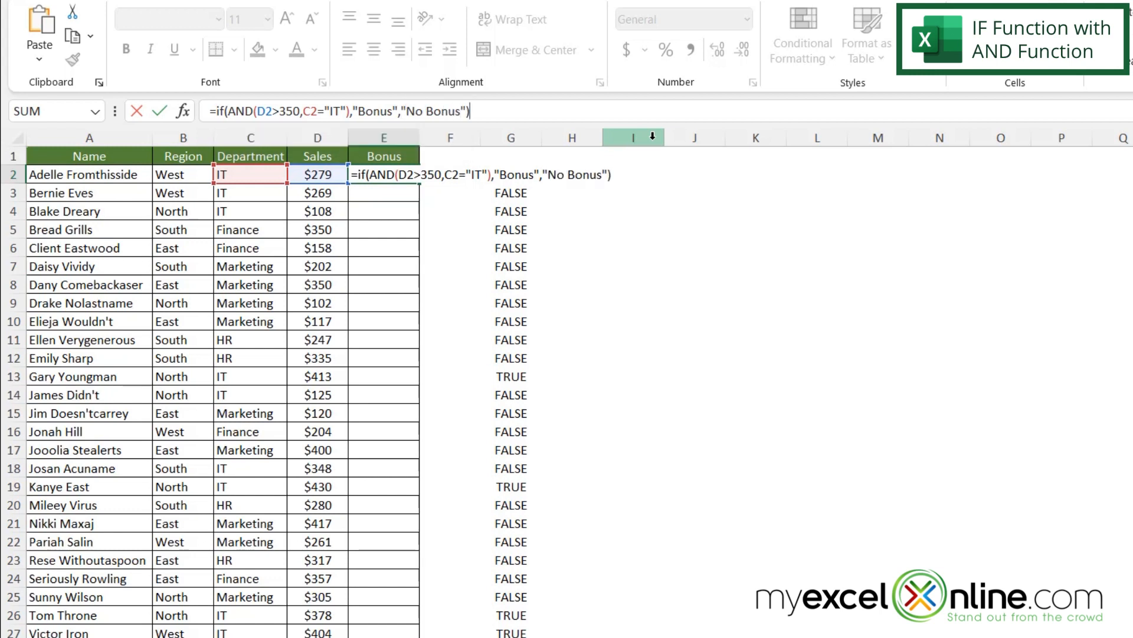
key("Return")
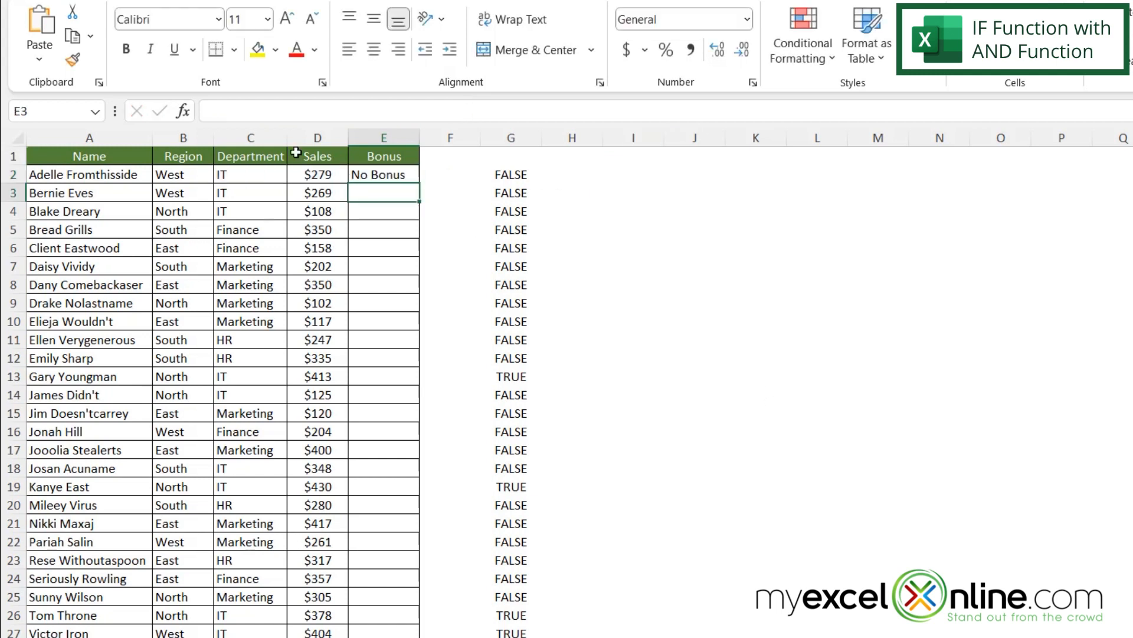
Fill the E2 formula down the Bonus column through row 27 and compare row 13's bonus with its AND result in column G.
left_click(383, 174)
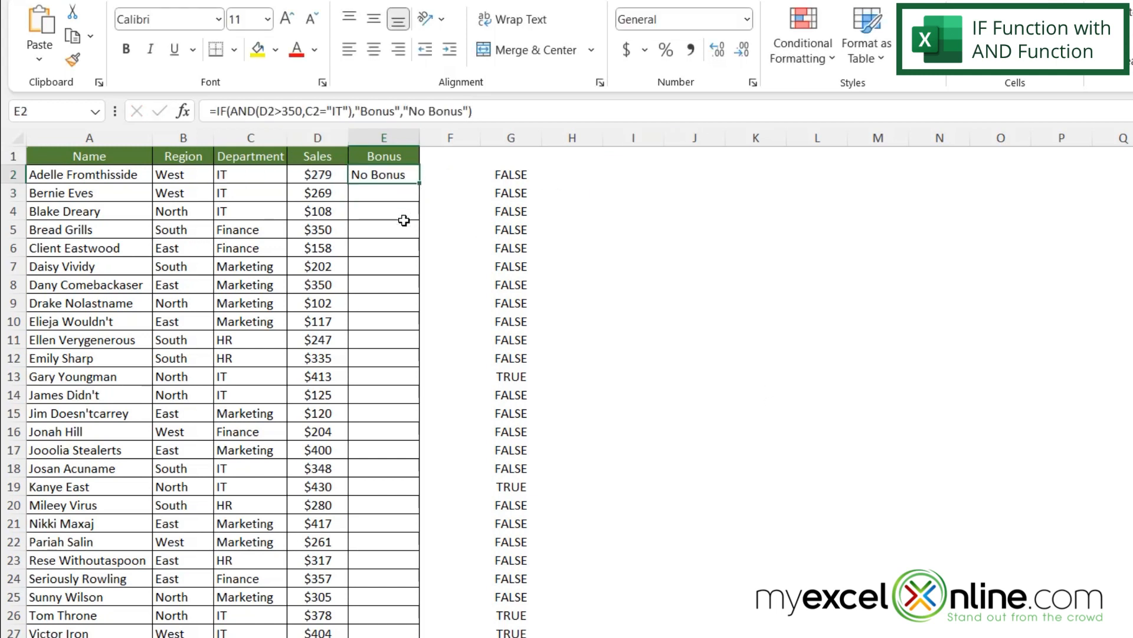
double_click(422, 185)
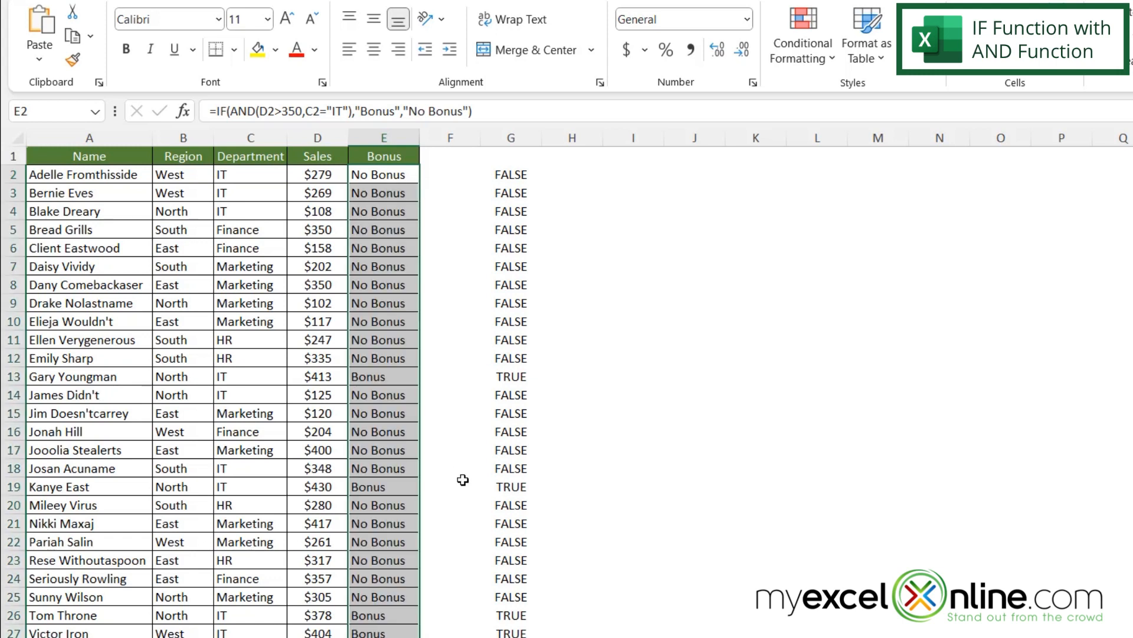
left_click(511, 376)
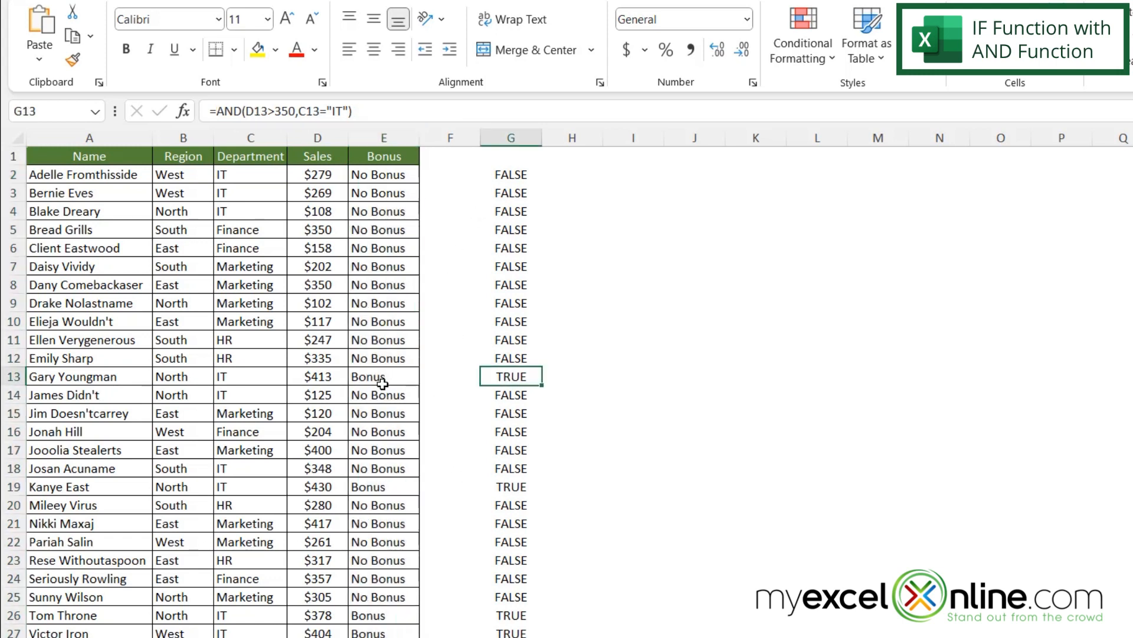
left_click(382, 379)
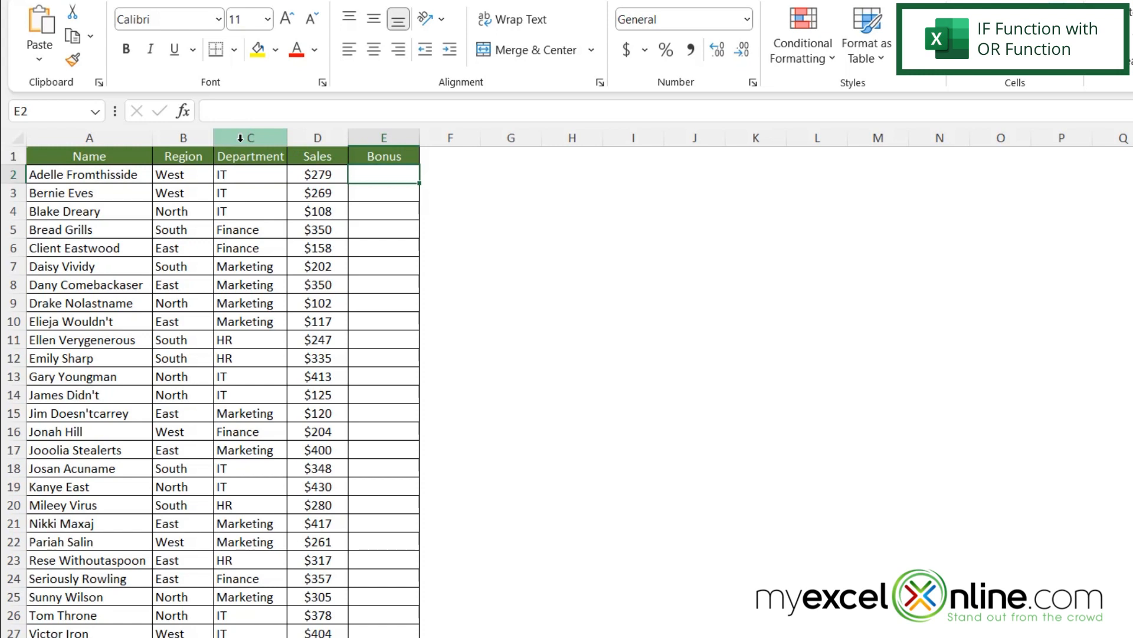
Enter =OR(C2="IT",B2="South") in cell G2 and fill the formula down column G through row 27.
left_click(517, 178)
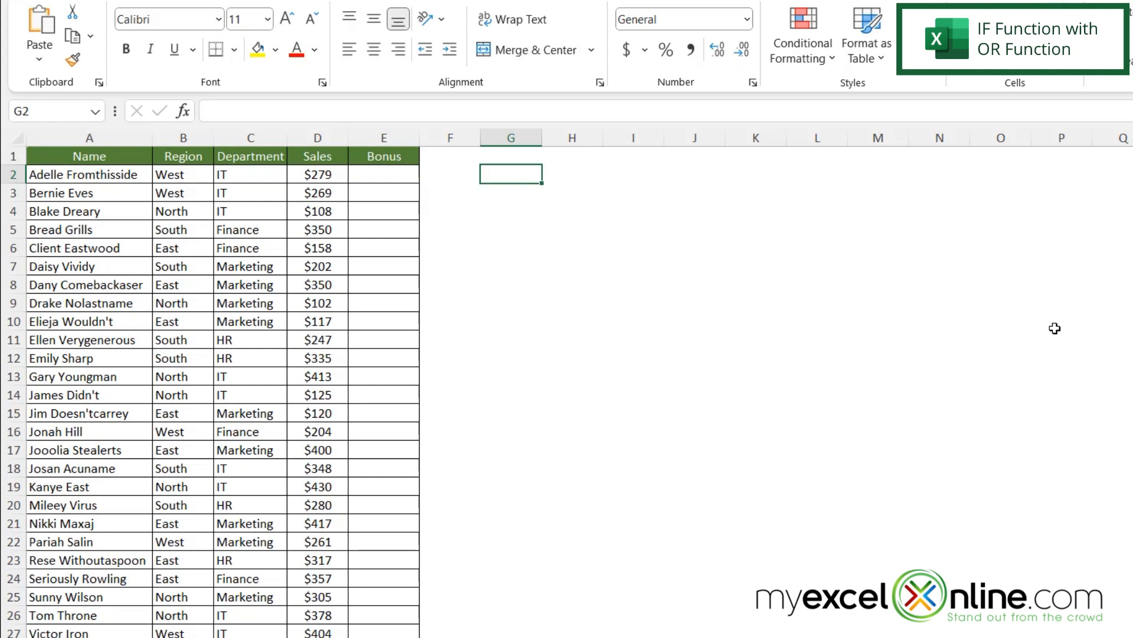
type("=or(")
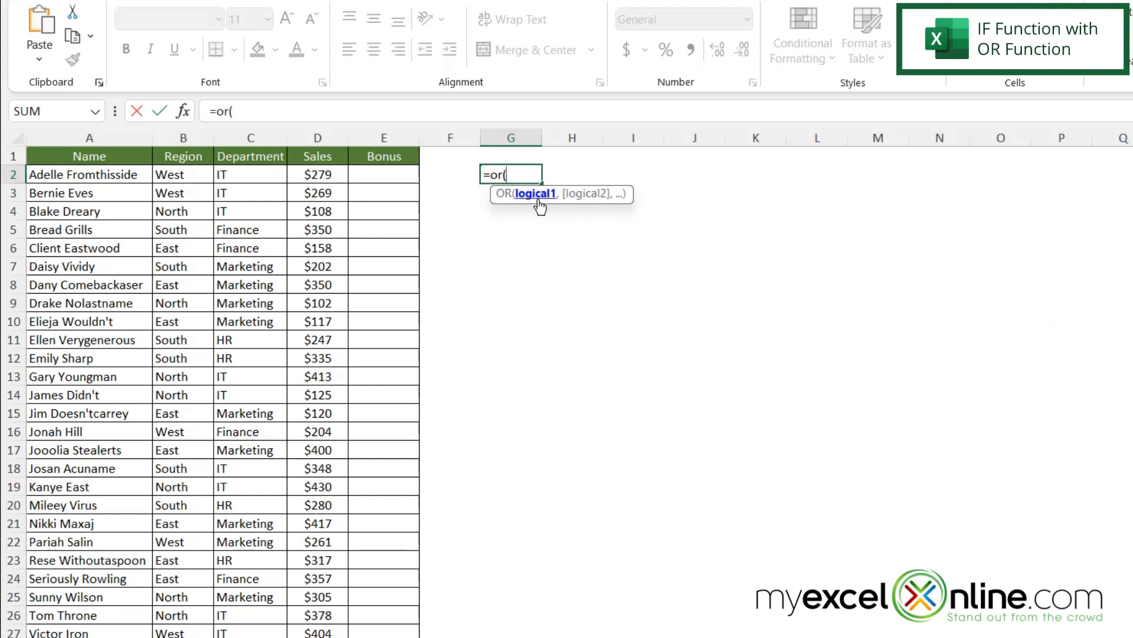
left_click(240, 174)
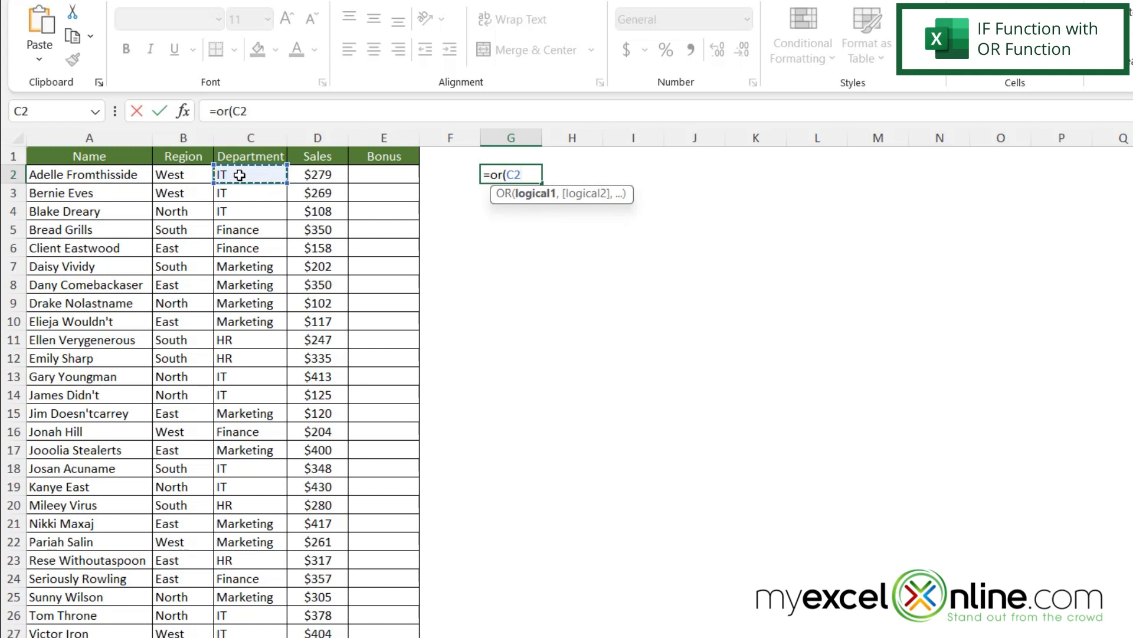
type("=\"IT\",")
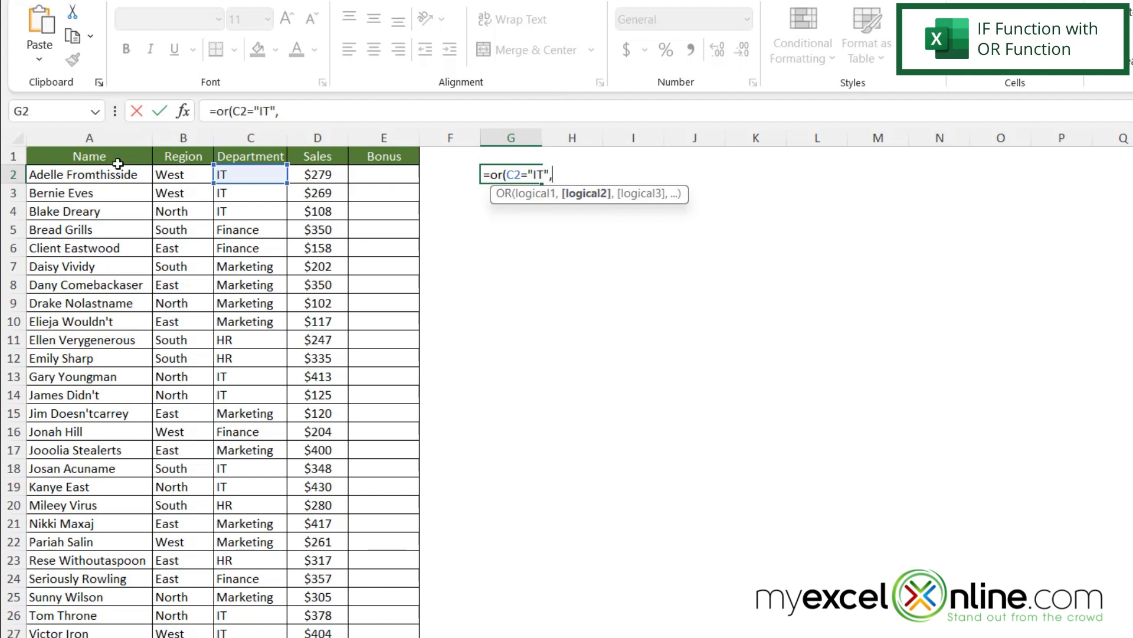
left_click(170, 173)
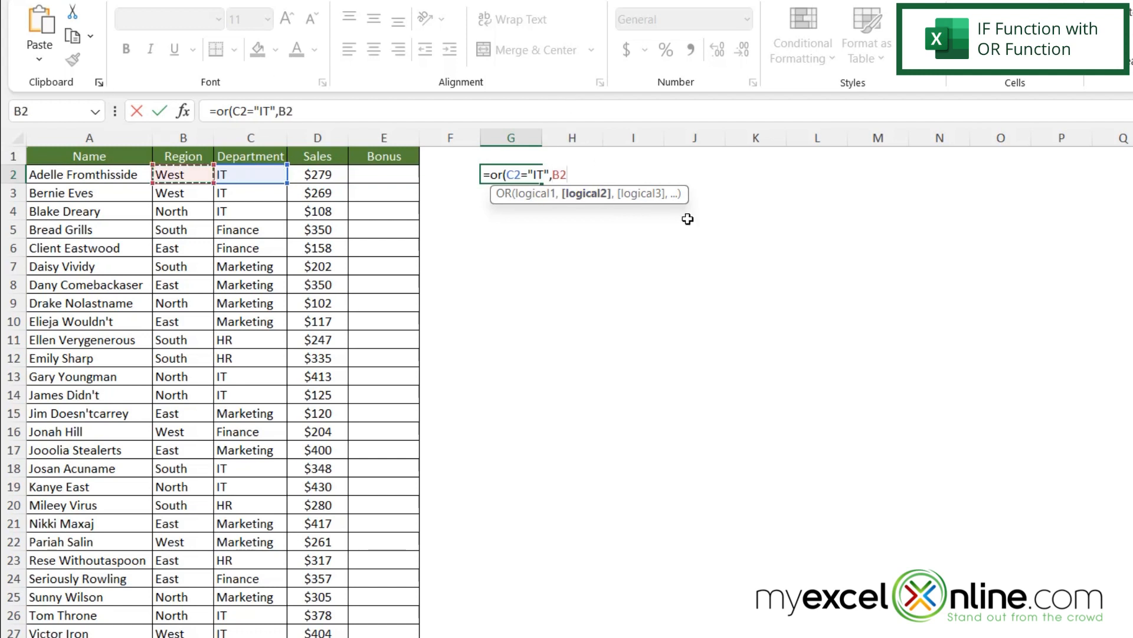
type("=\"South")
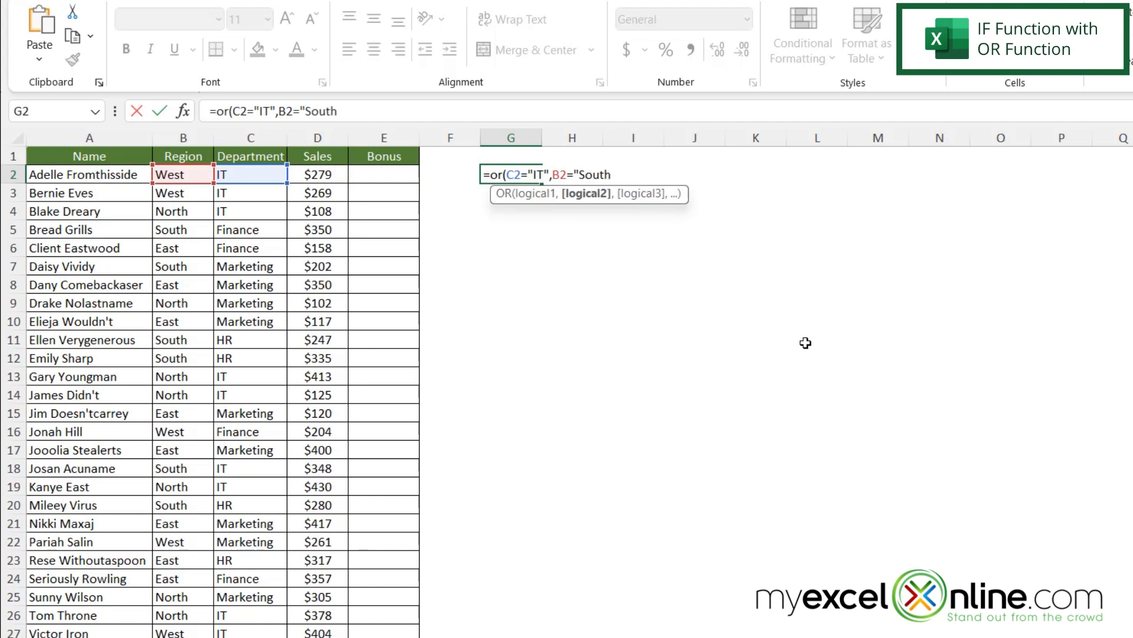
type("\")")
key("Return")
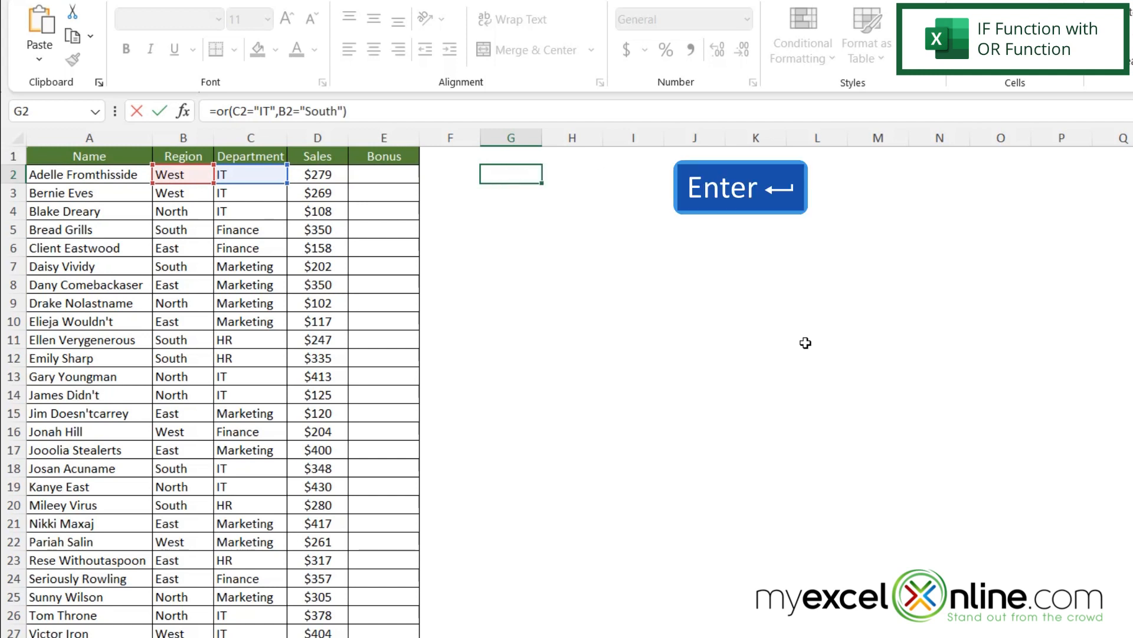
left_click(502, 175)
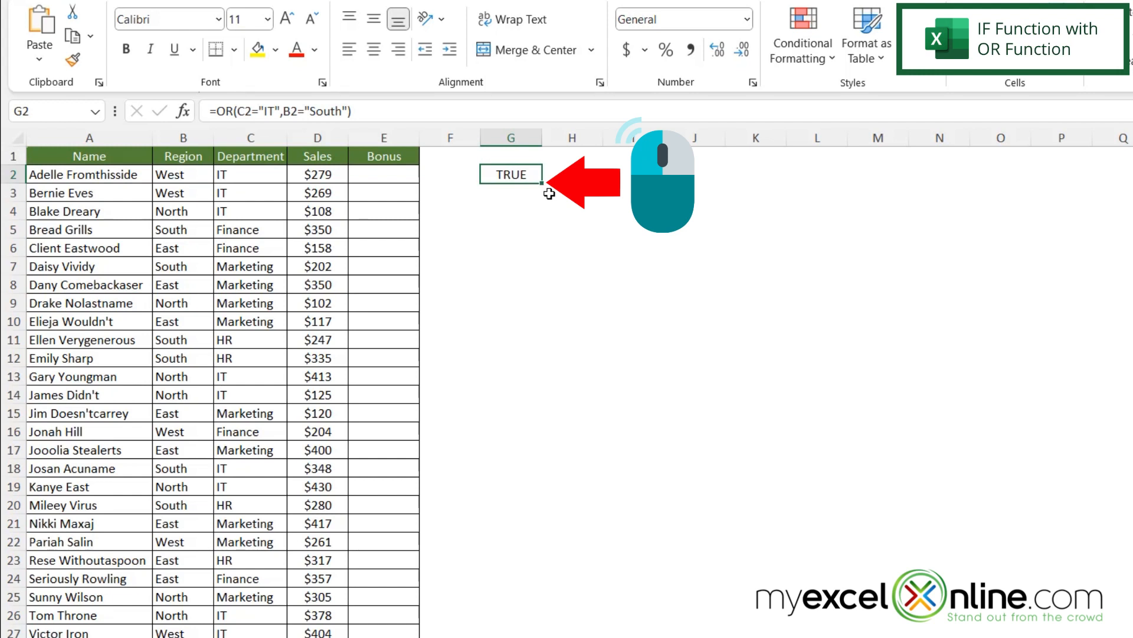
left_click_drag(542, 188, 541, 633)
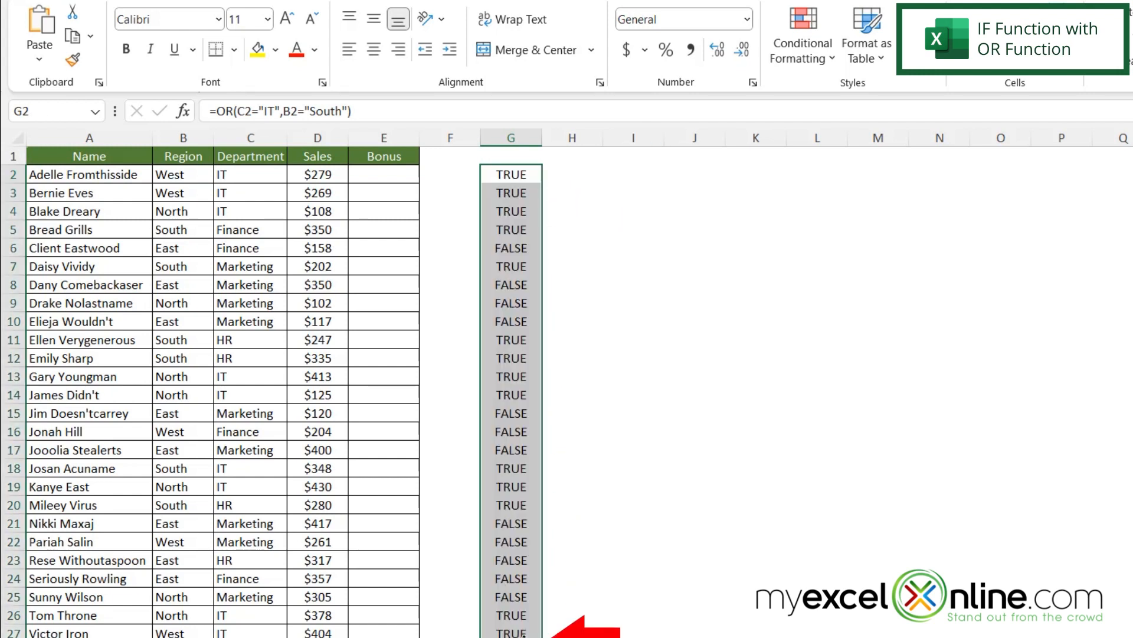
Check the OR results in column G against the regions in rows 7, 11 and 12 and the departments in rows 13 and 14.
left_click(492, 174)
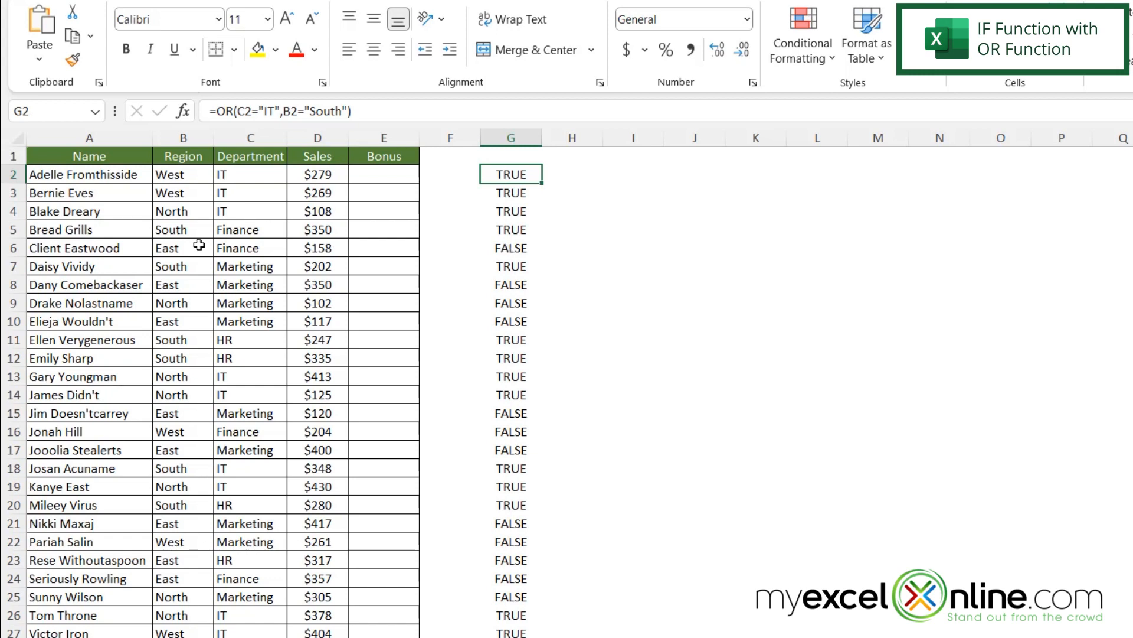
left_click(187, 273)
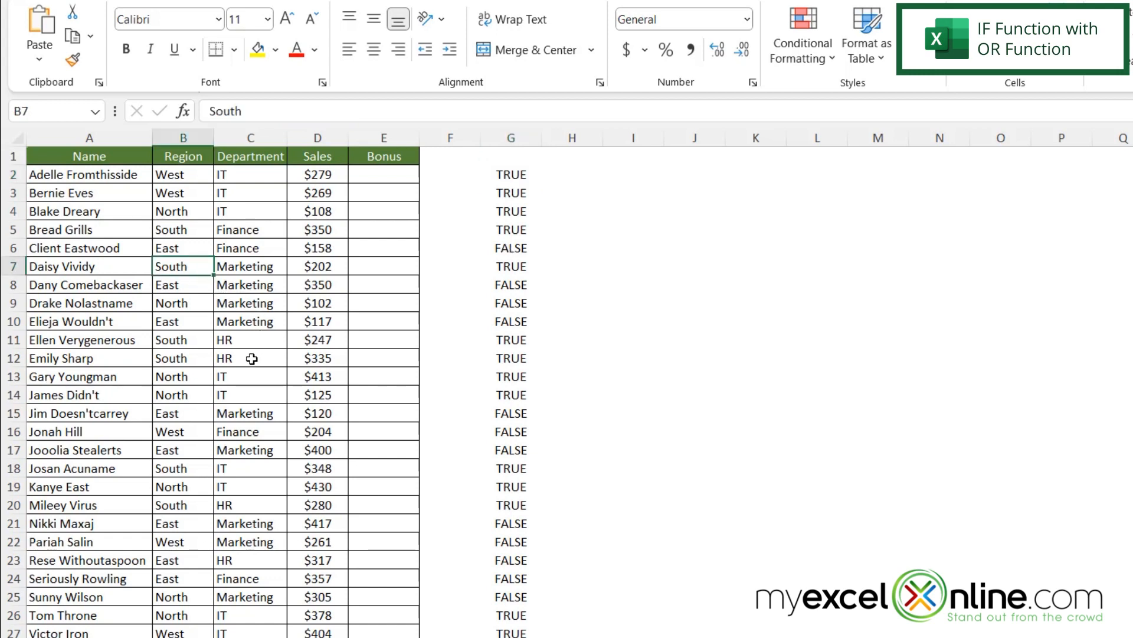
left_click_drag(189, 336, 192, 349)
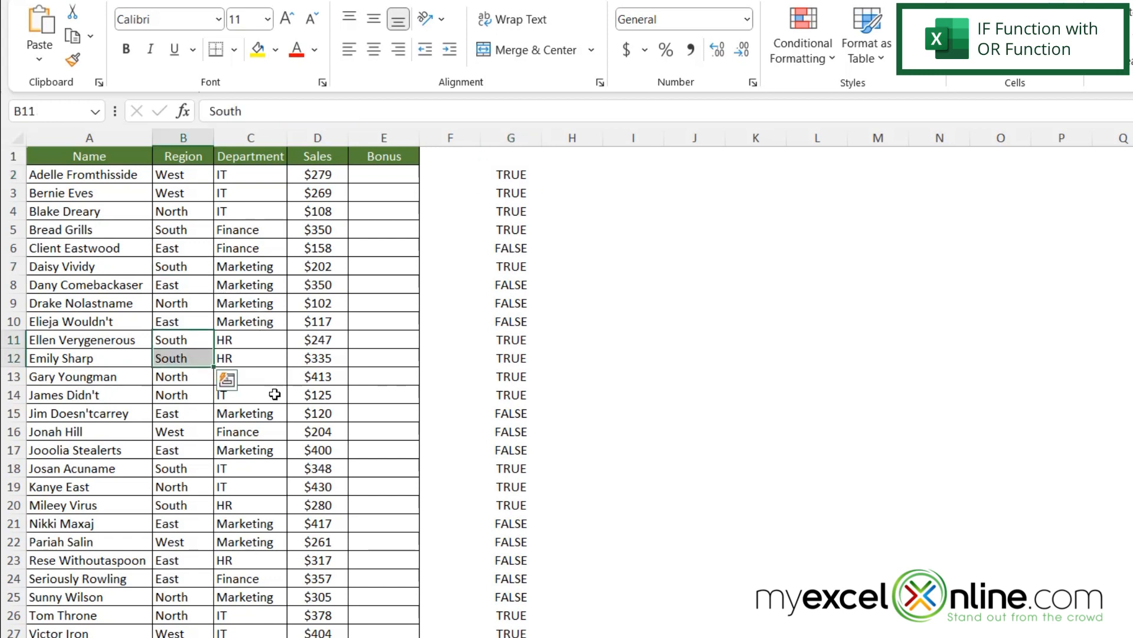
left_click_drag(254, 376, 260, 395)
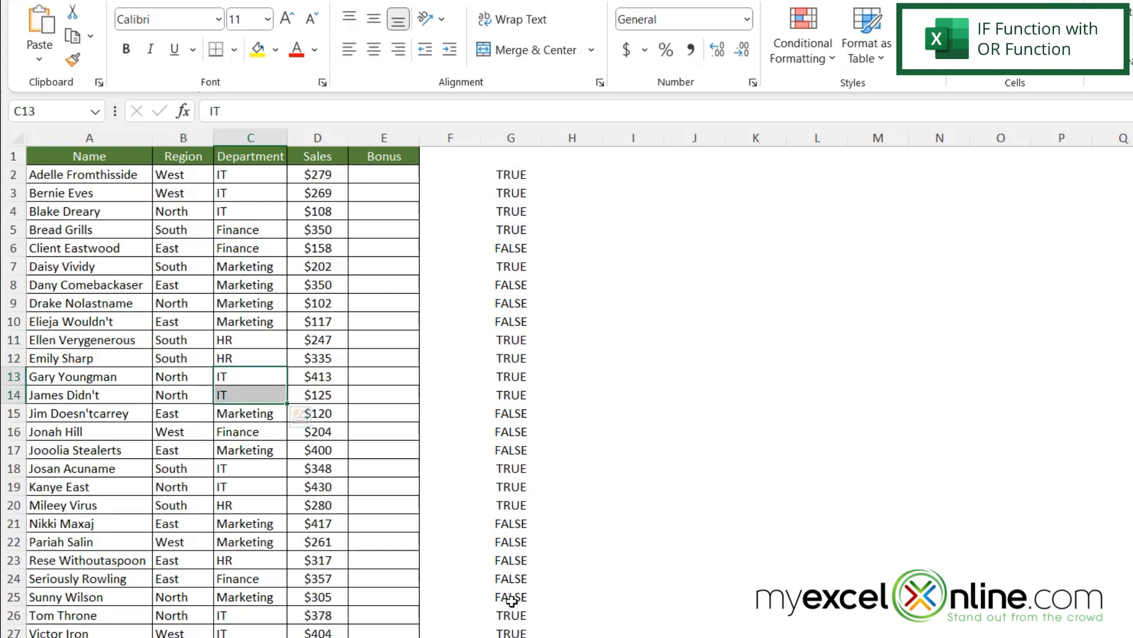
Copy the OR(C2="IT",B2="South") expression from G2 without its equals sign and leave the formula unedited.
left_click(500, 175)
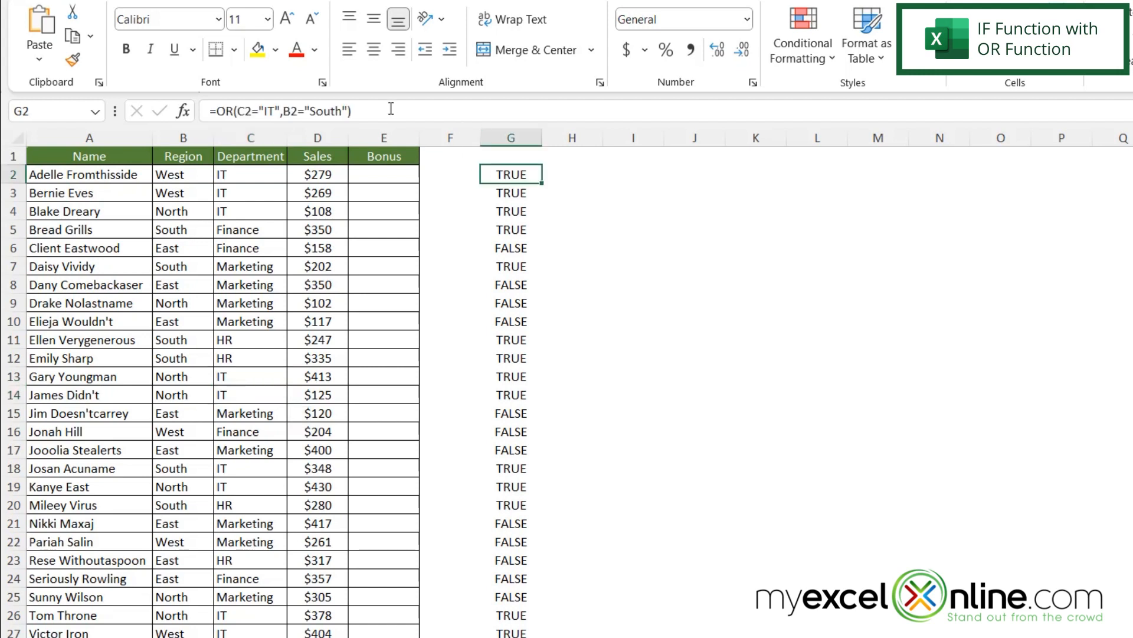
left_click_drag(352, 111, 219, 116)
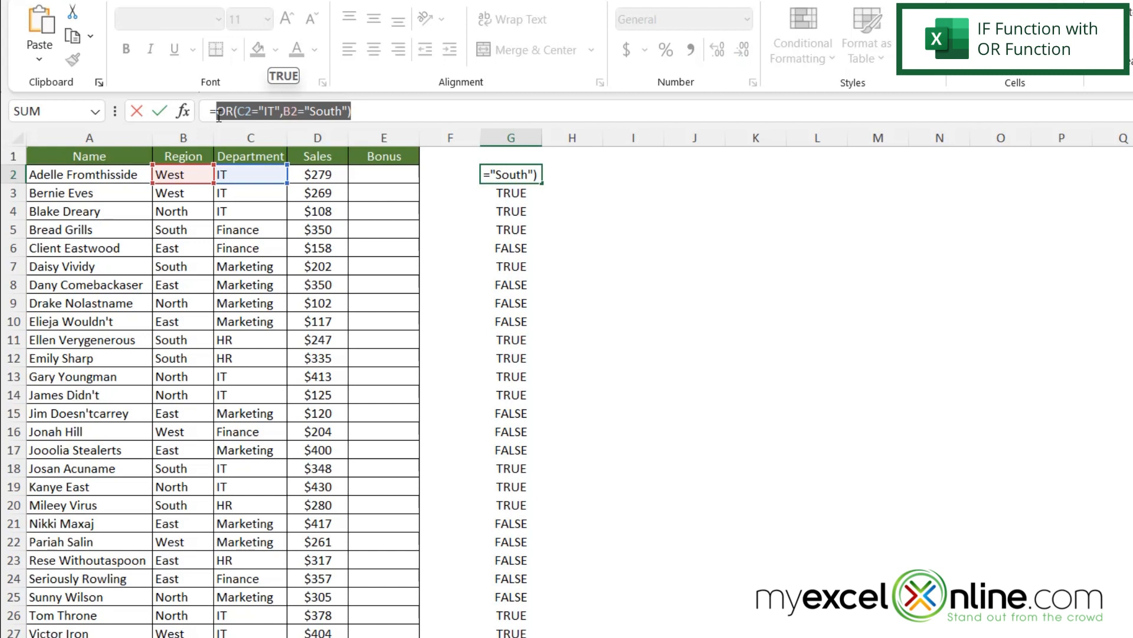
key("Return")
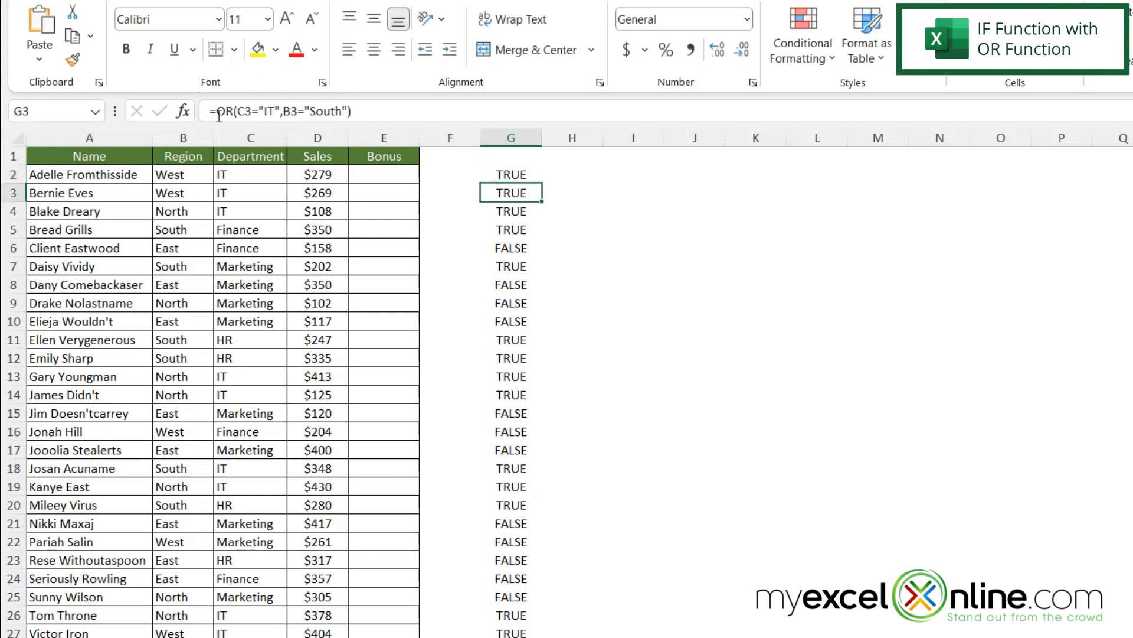
Enter =IF(OR(C2="IT",B2="South"),"Bonus","No Bonus") in cell E2, reusing the copied OR expression as the logical test.
left_click(367, 174)
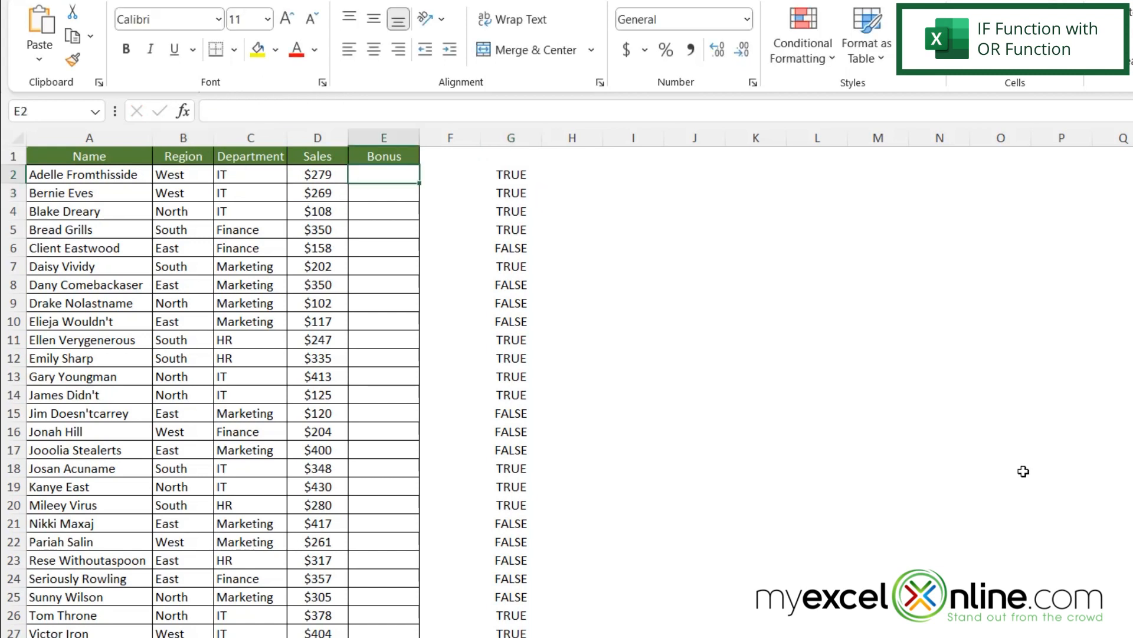
type("=if(")
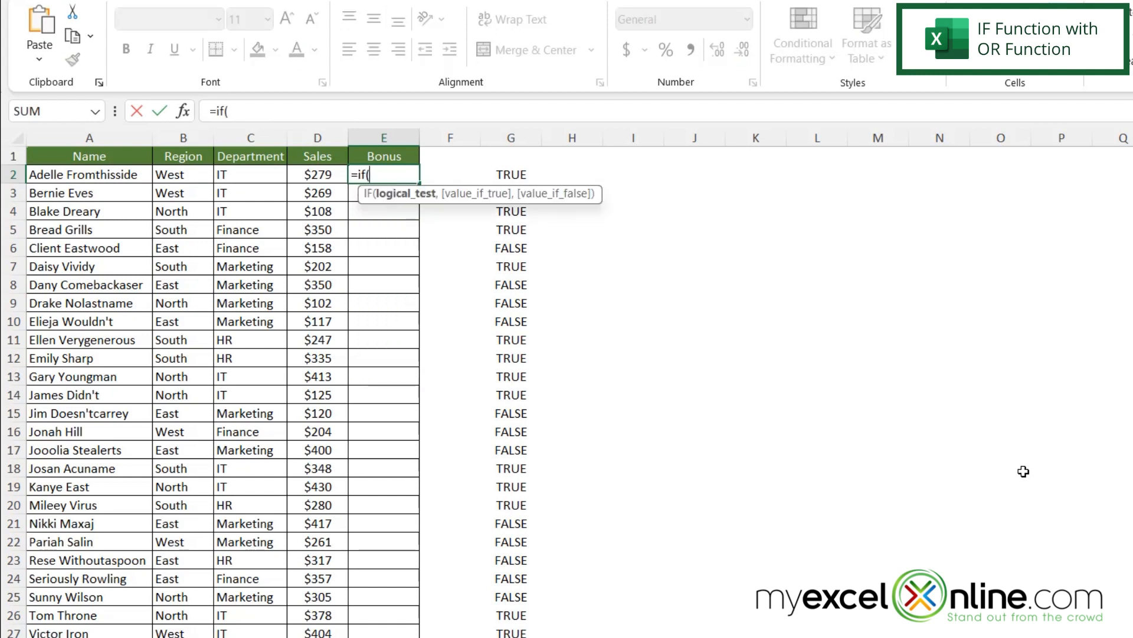
key("ctrl+v")
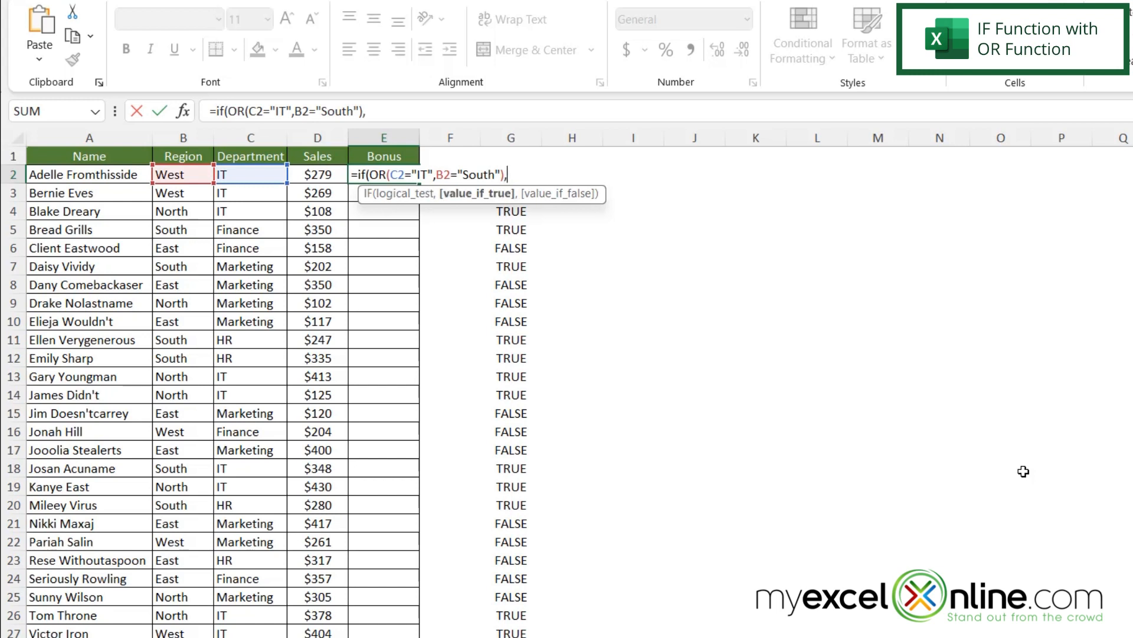
type("\"Bonus\"")
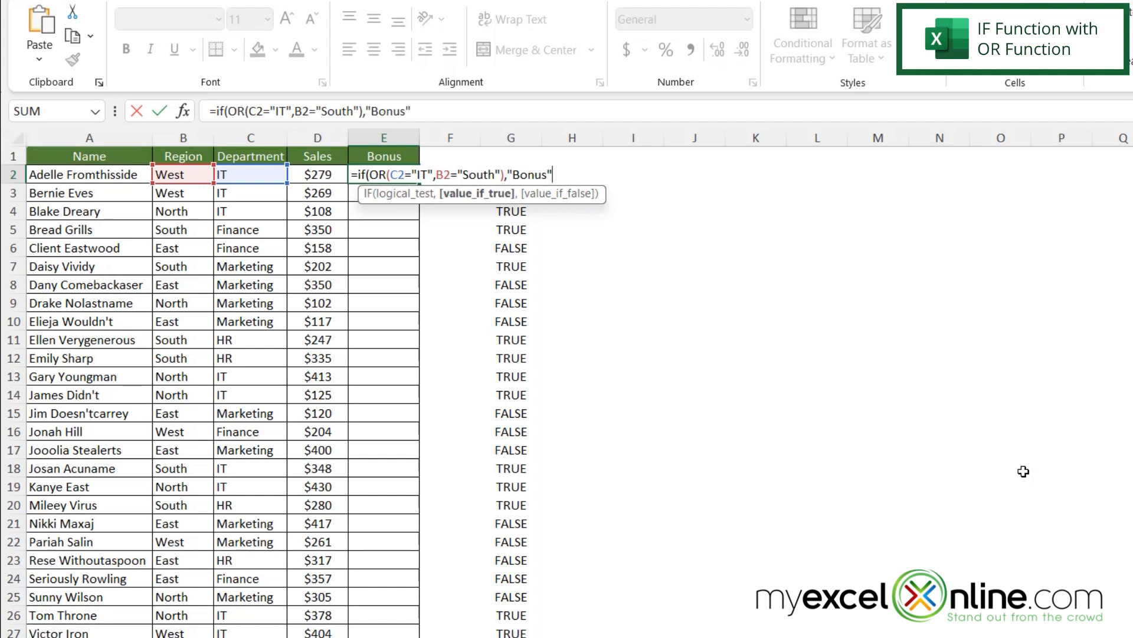
type(",")
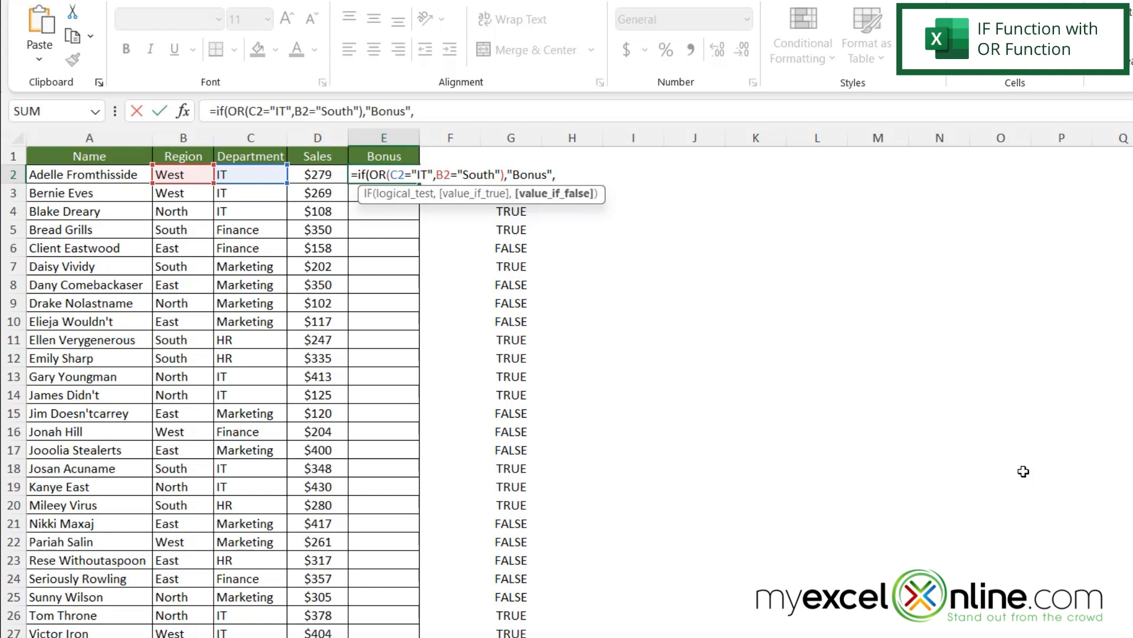
type("\"No Bonus\"")
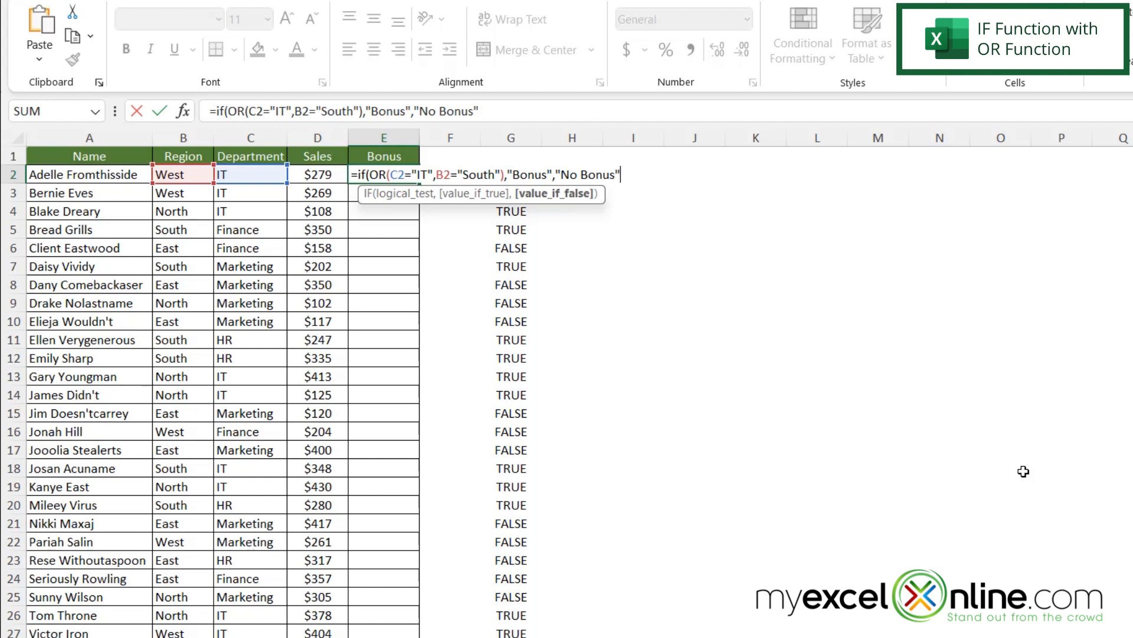
type(")")
key("Return")
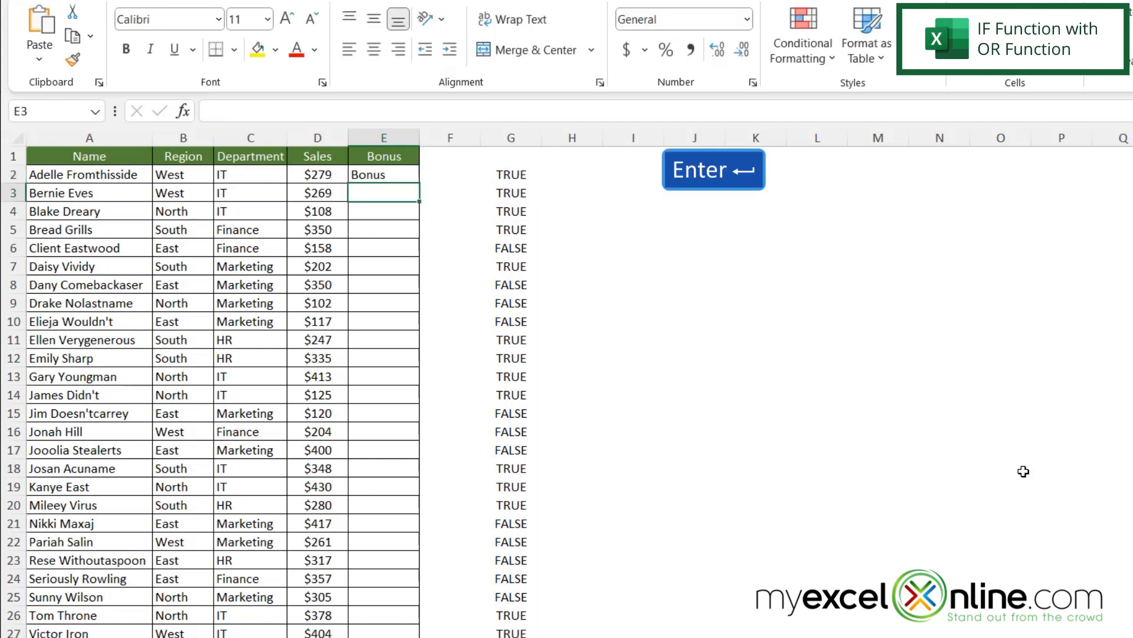
Fill the IF and OR bonus formula from E2 down the rest of the Bonus column.
key("Up")
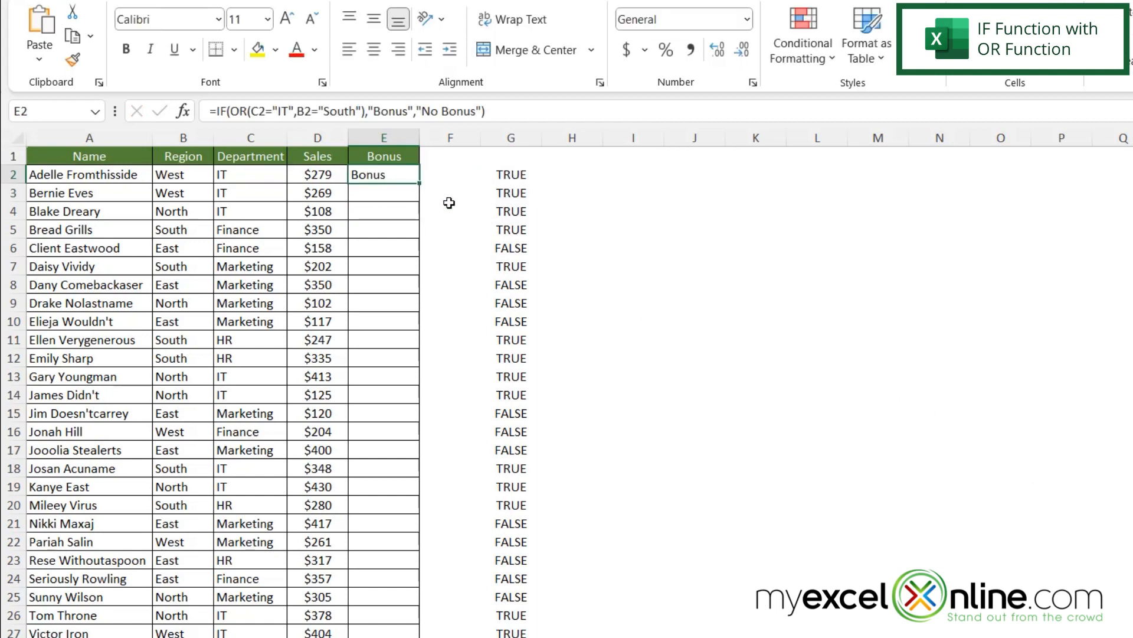
double_click(418, 184)
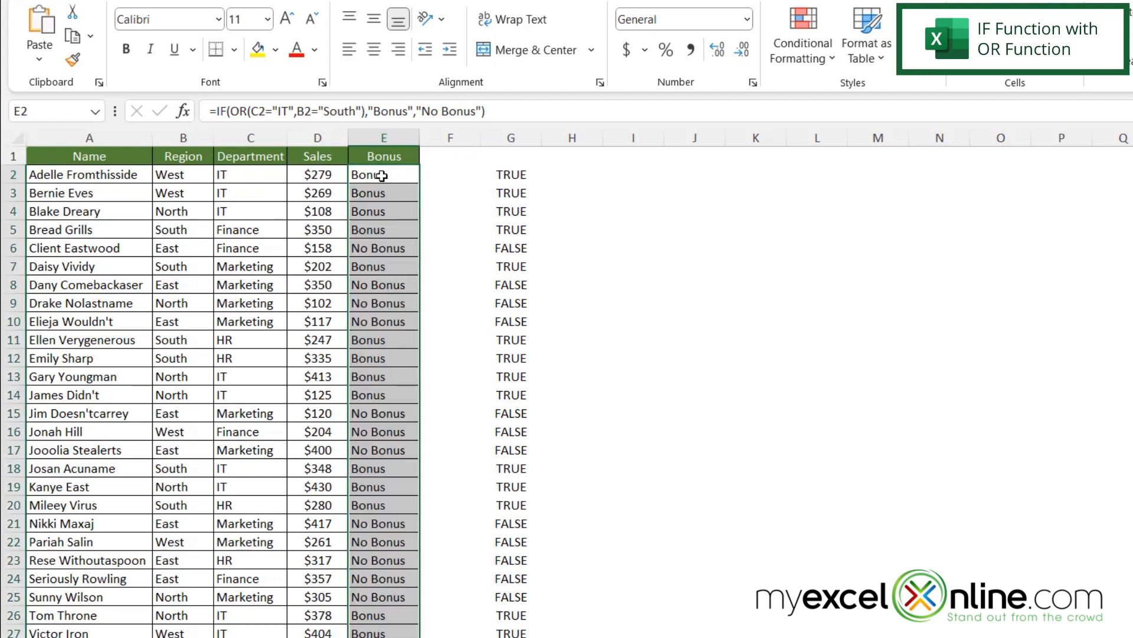
left_click(389, 176)
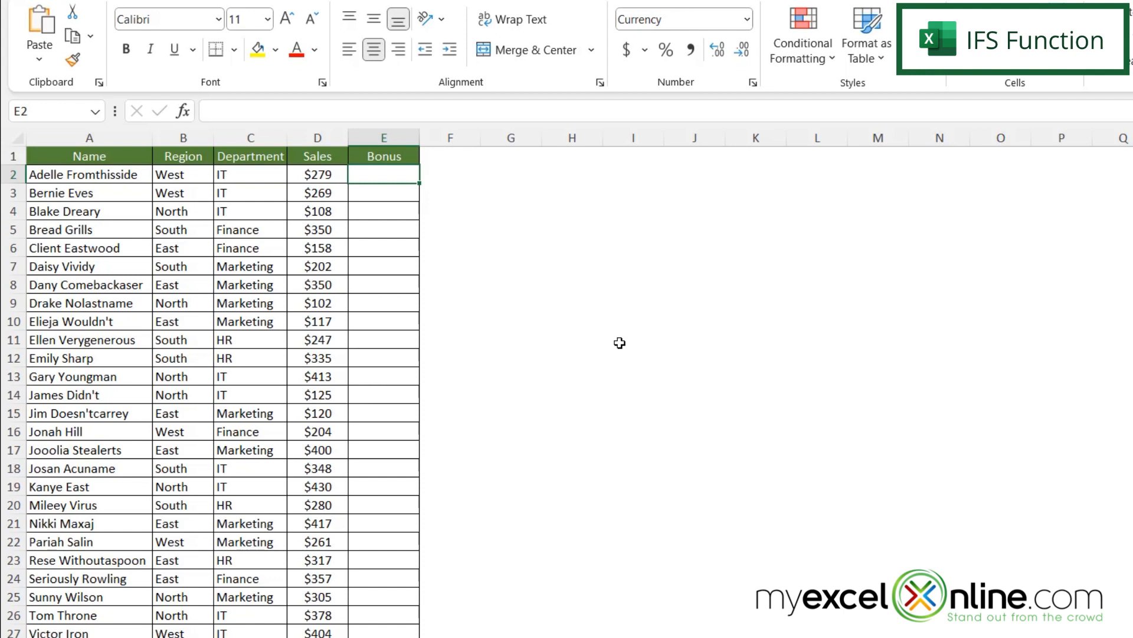
Enter =IFS(D2<200,0,D2<350,10,D2>=350,15) in cell E2 to set a tiered bonus from the sales amount.
type("=i")
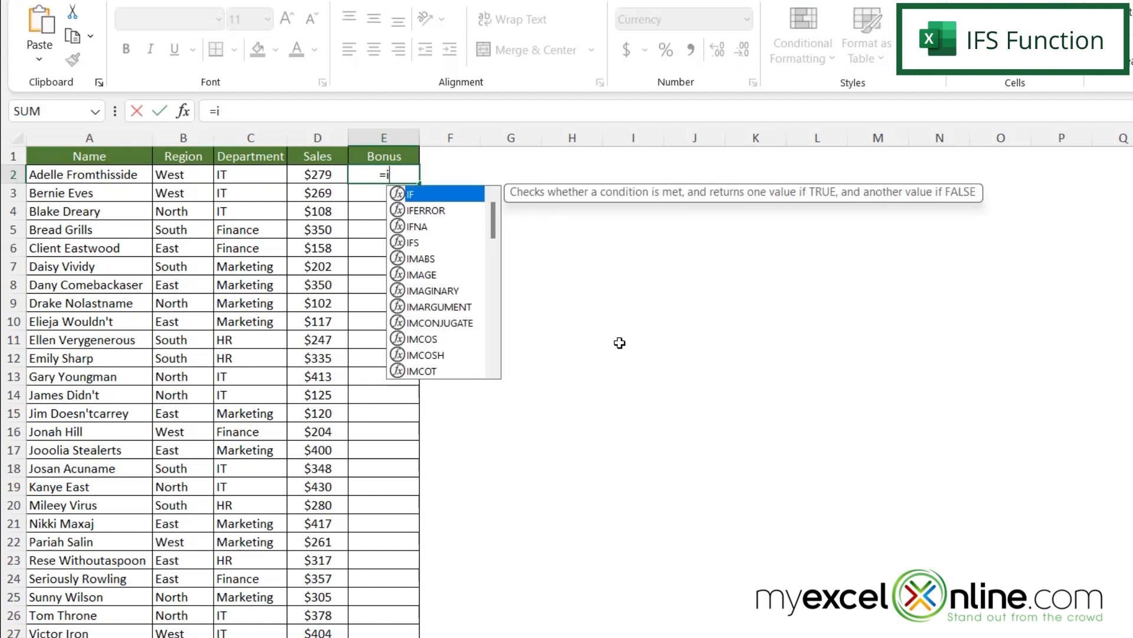
type("fs")
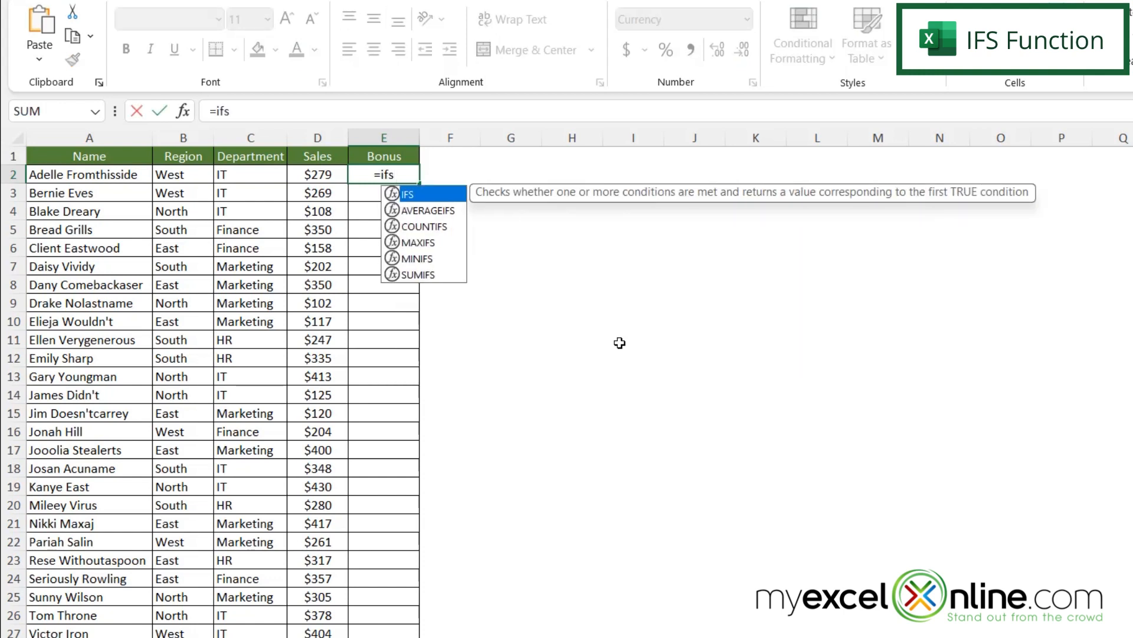
type("(")
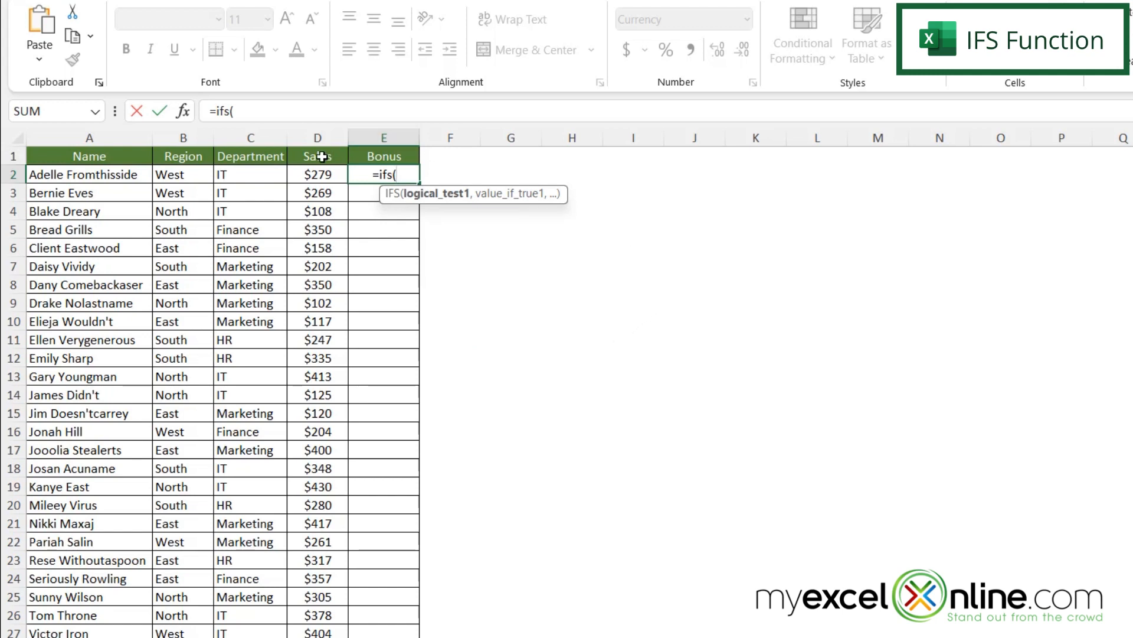
left_click(310, 176)
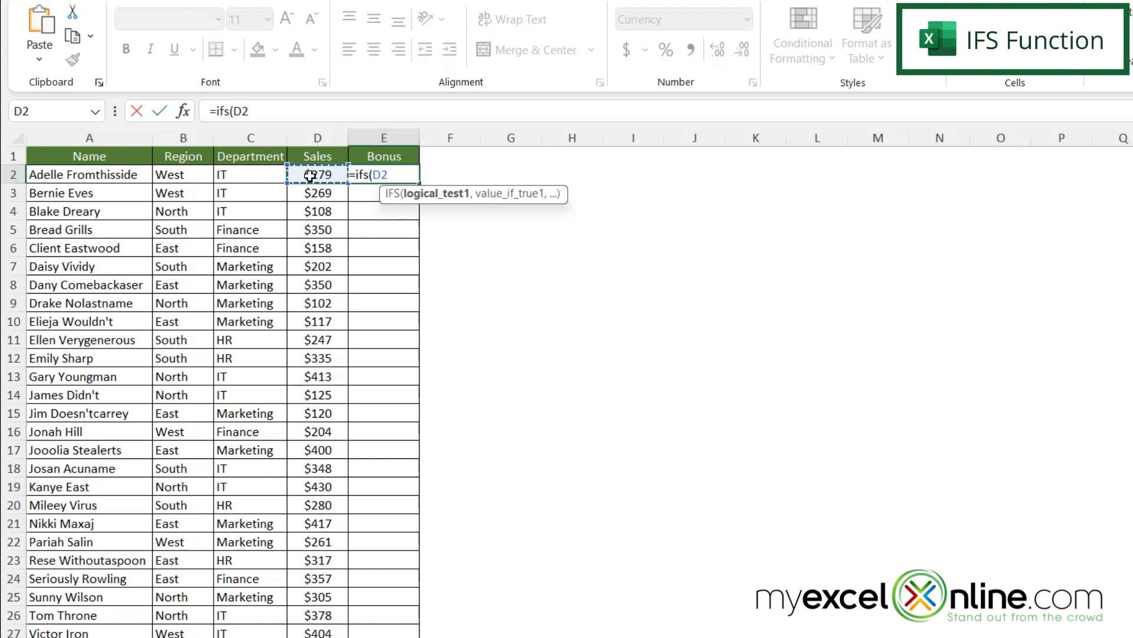
type("<200")
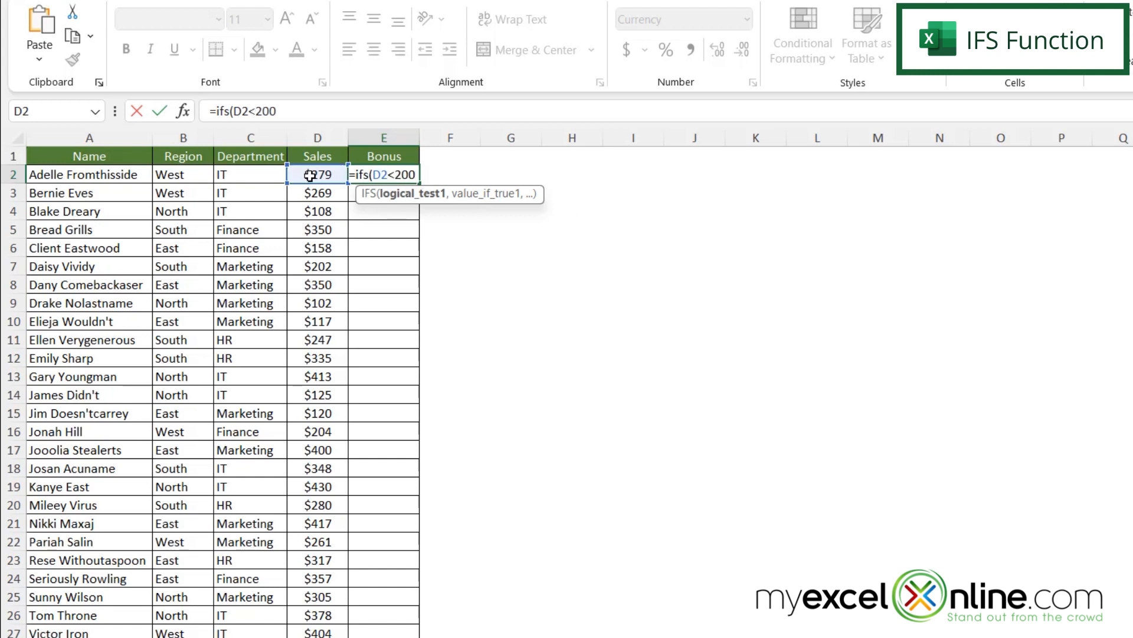
type(",")
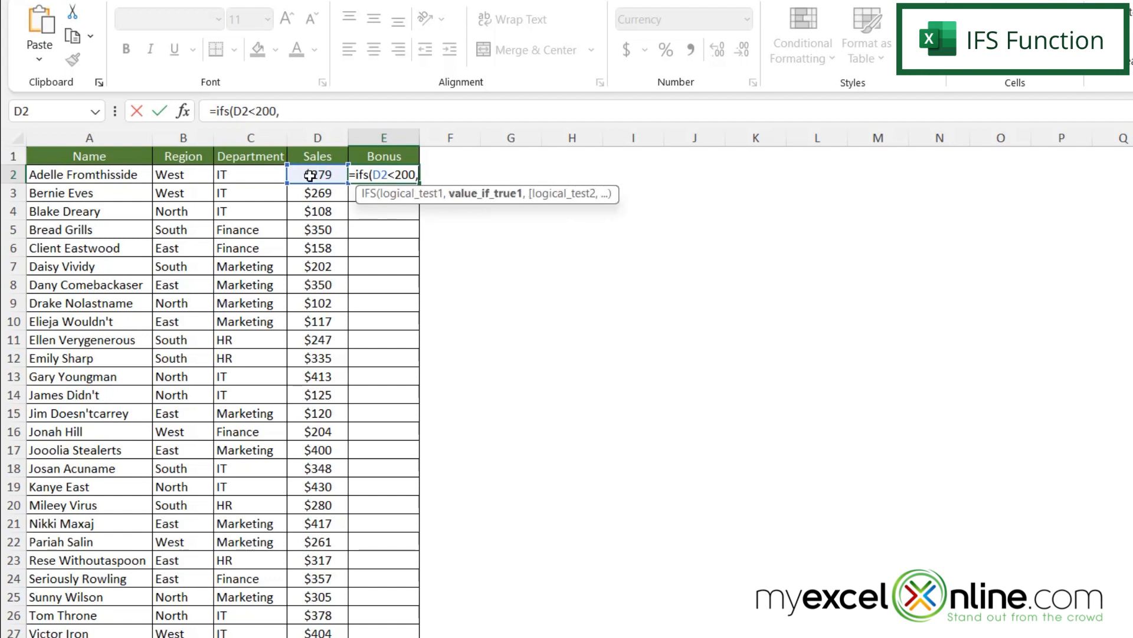
type("0")
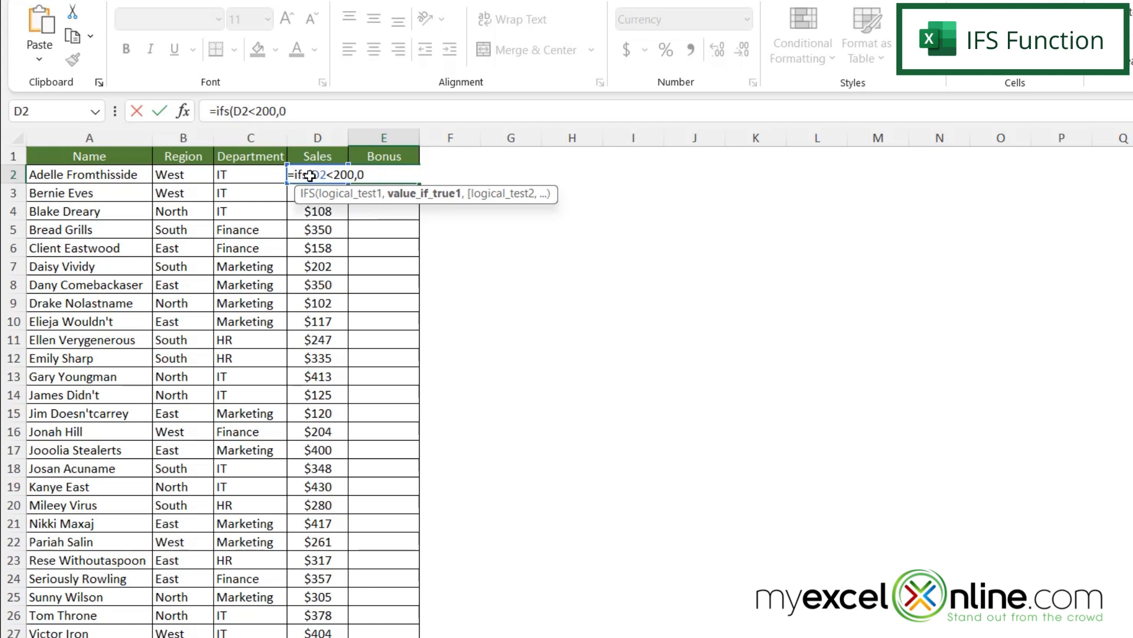
type(",")
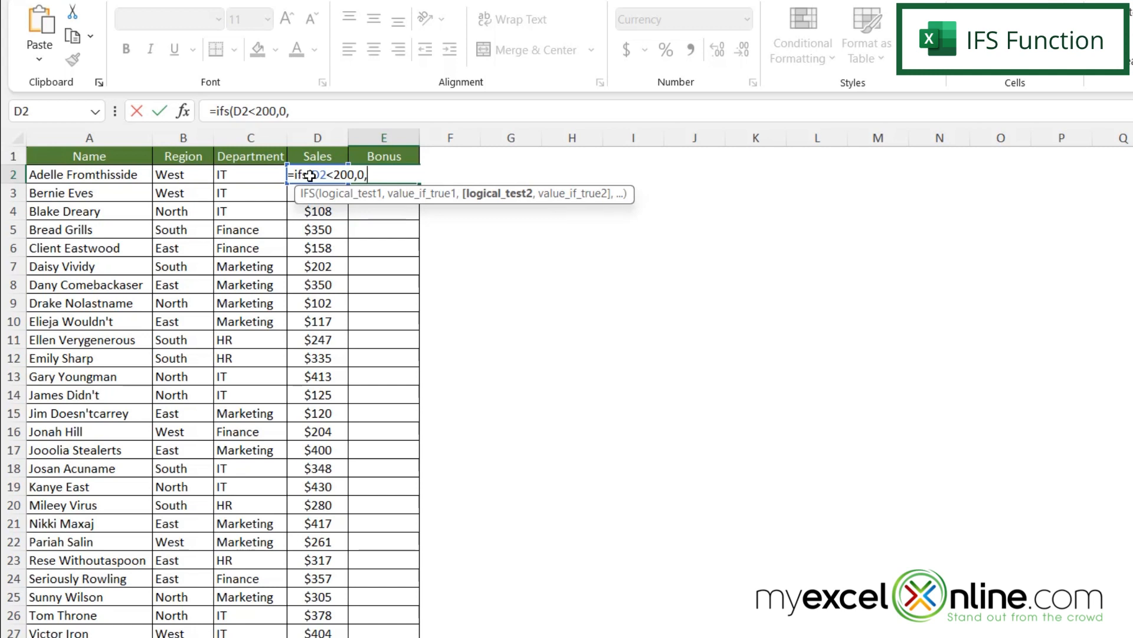
type("D2<350")
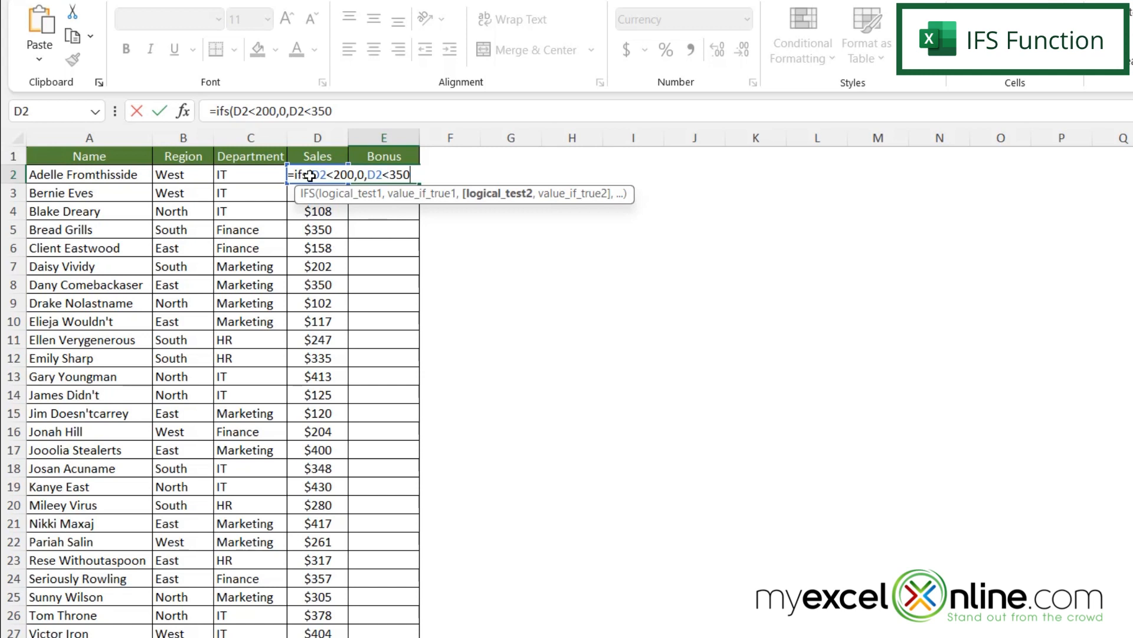
type(",")
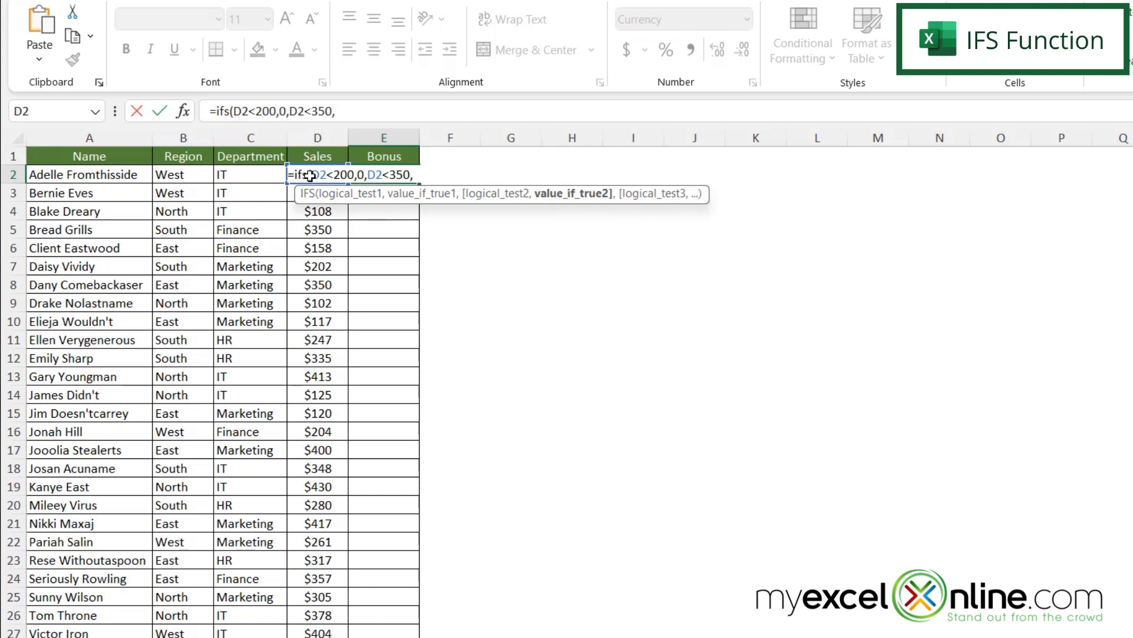
type("10,")
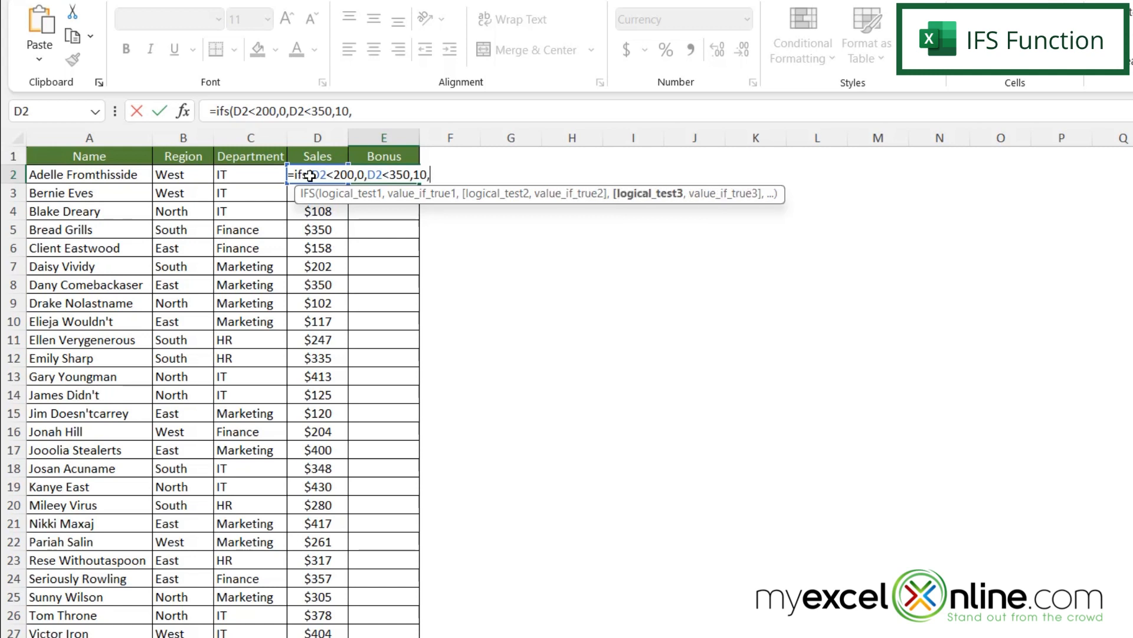
type("D2>=350")
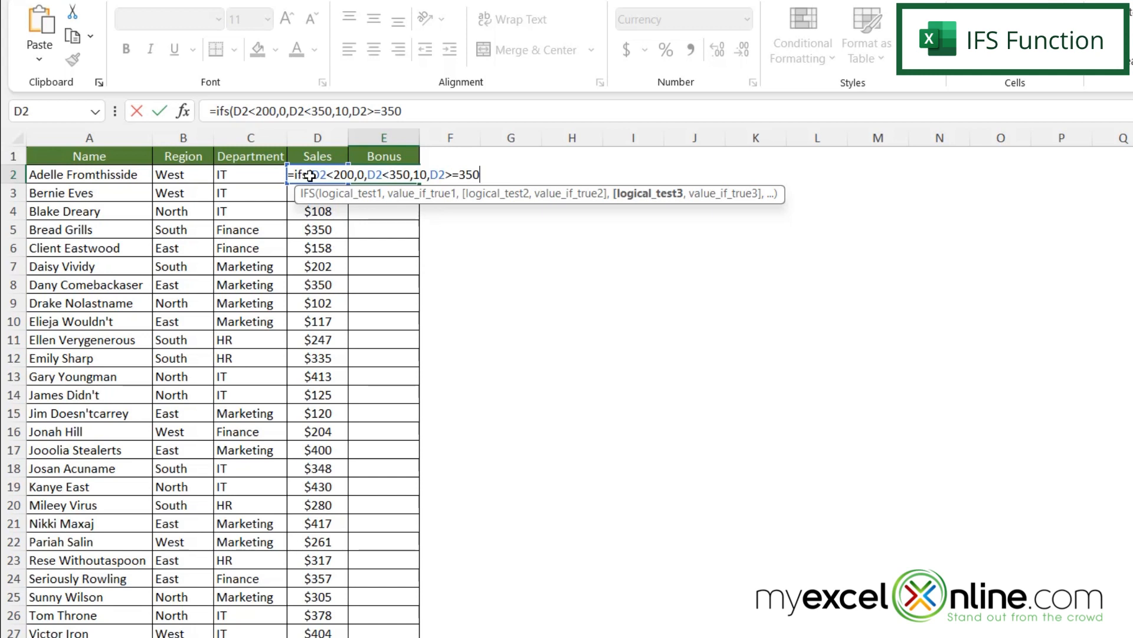
type(",15")
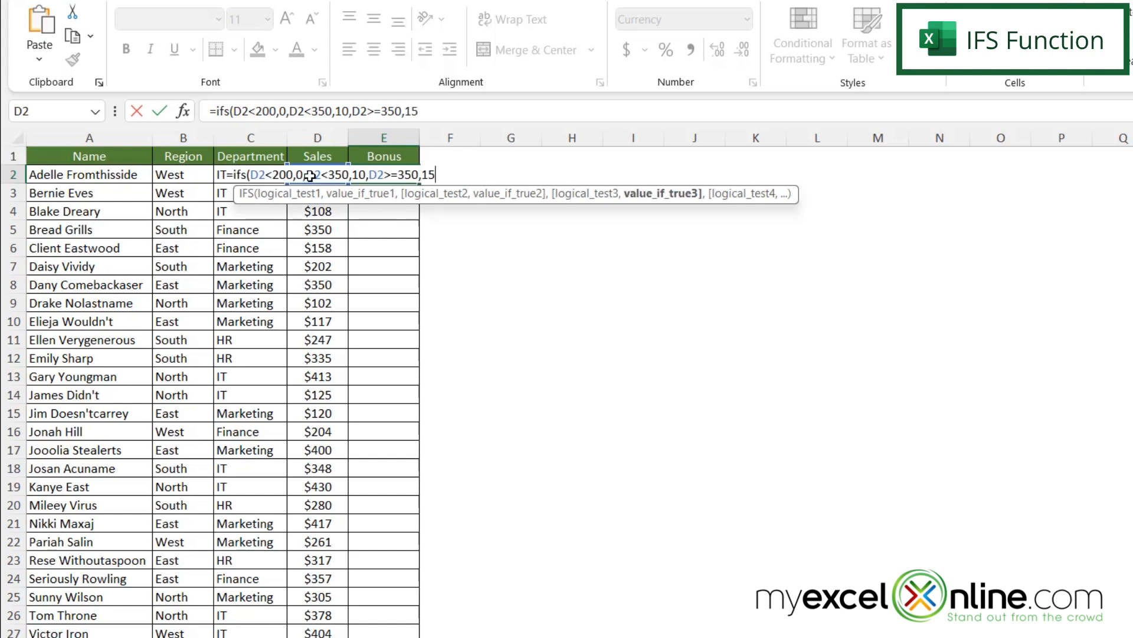
type(")")
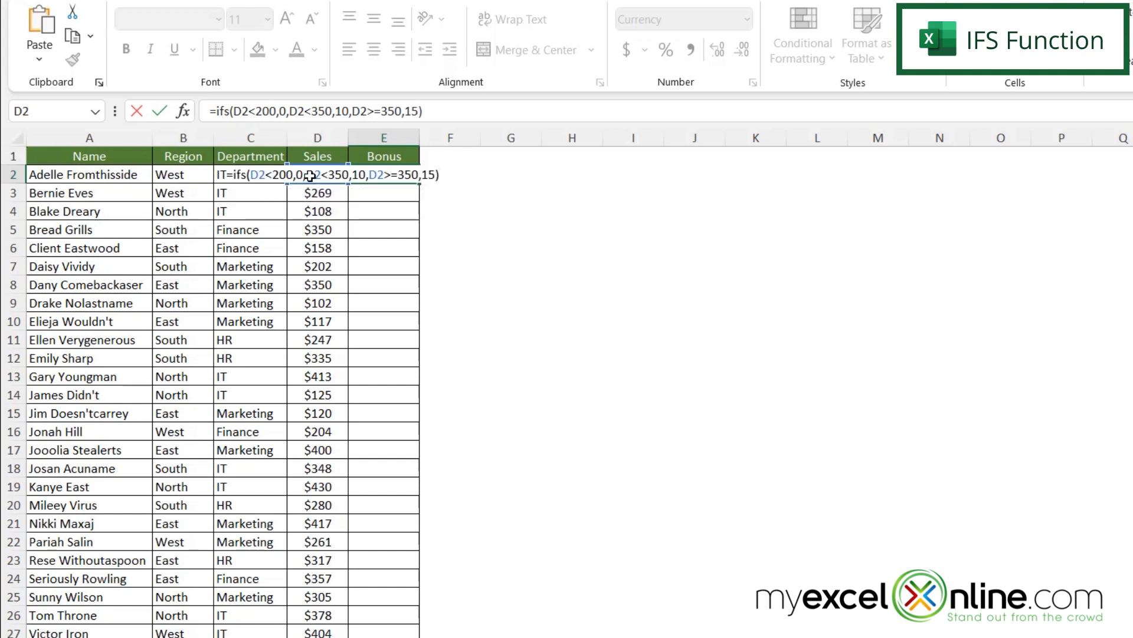
key("Return")
Fill the IFS formula from E2 down the Bonus column and check the bonuses in E4 and E5 against their sales.
left_click(384, 173)
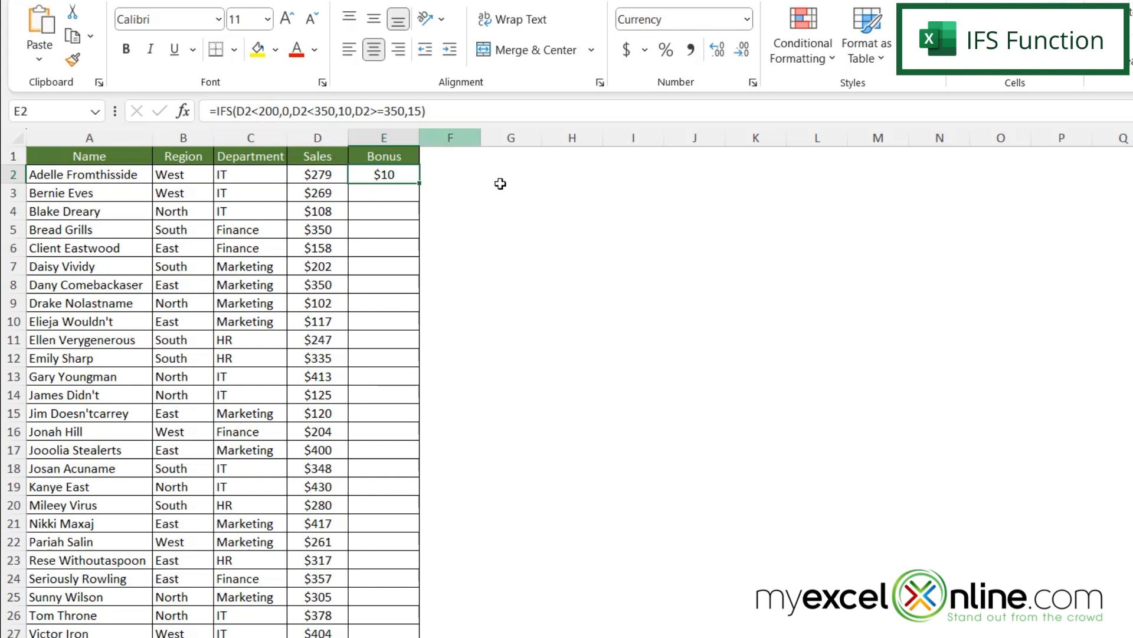
double_click(419, 185)
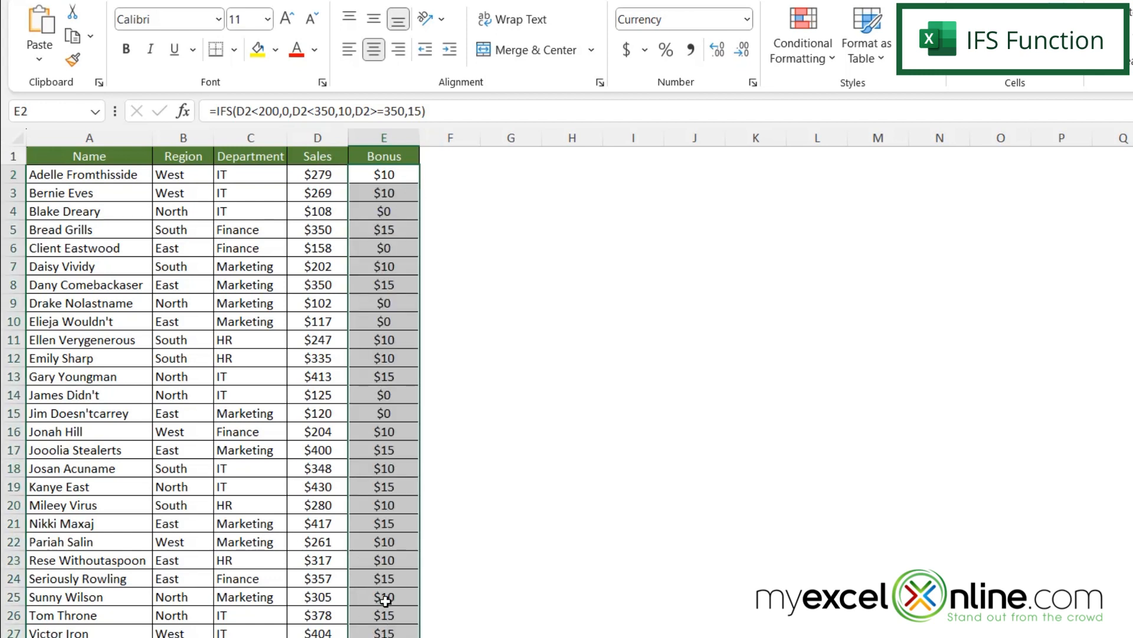
left_click(399, 211)
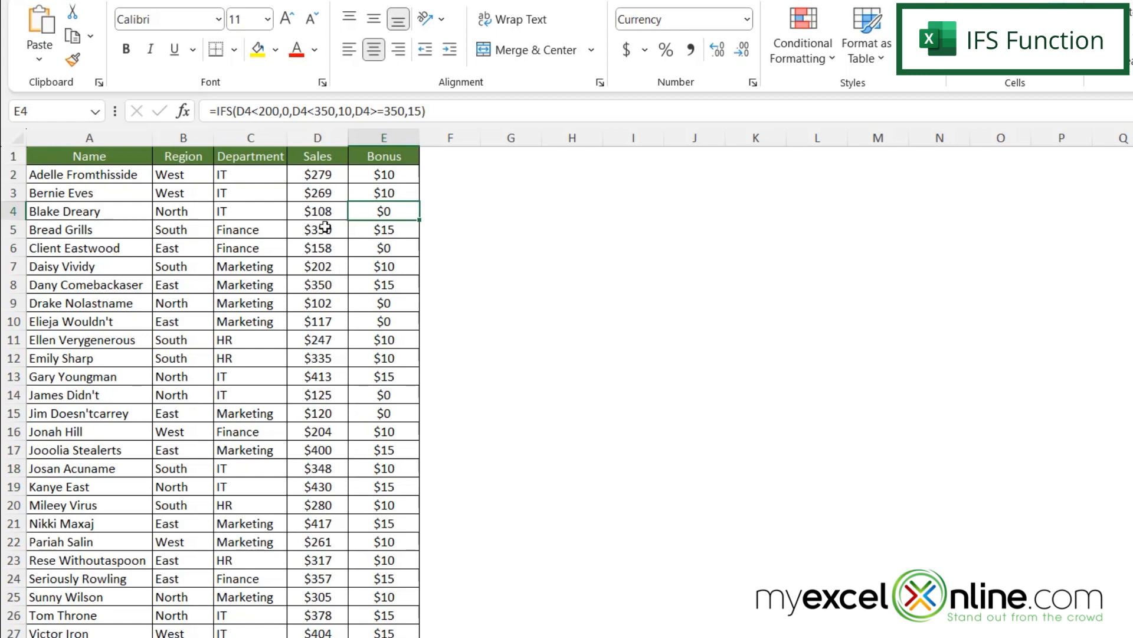
left_click(411, 233)
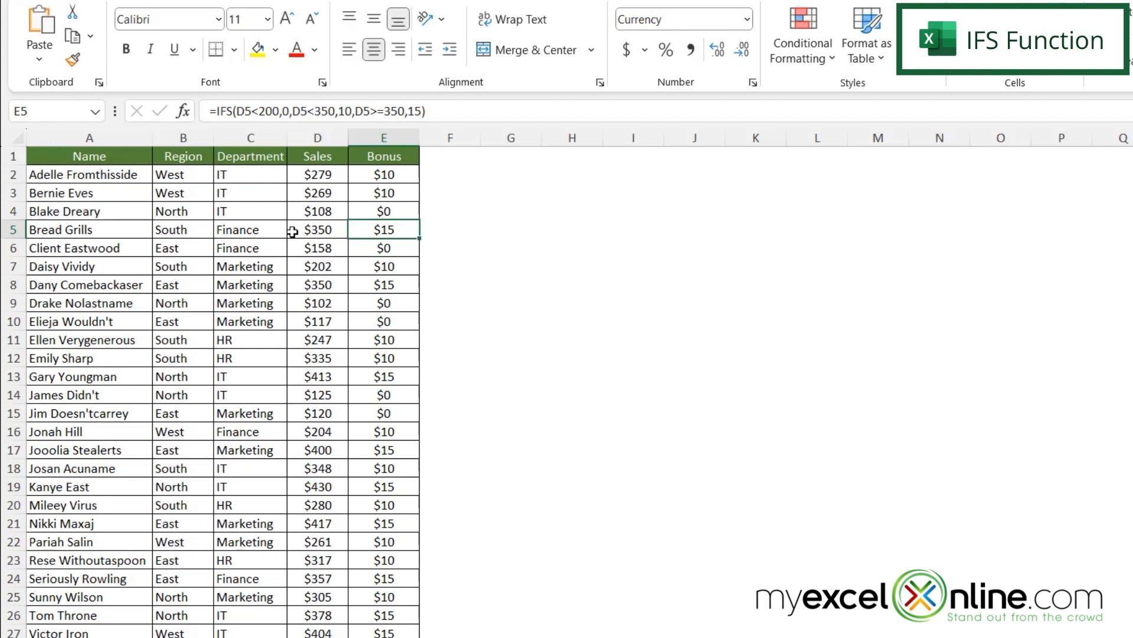